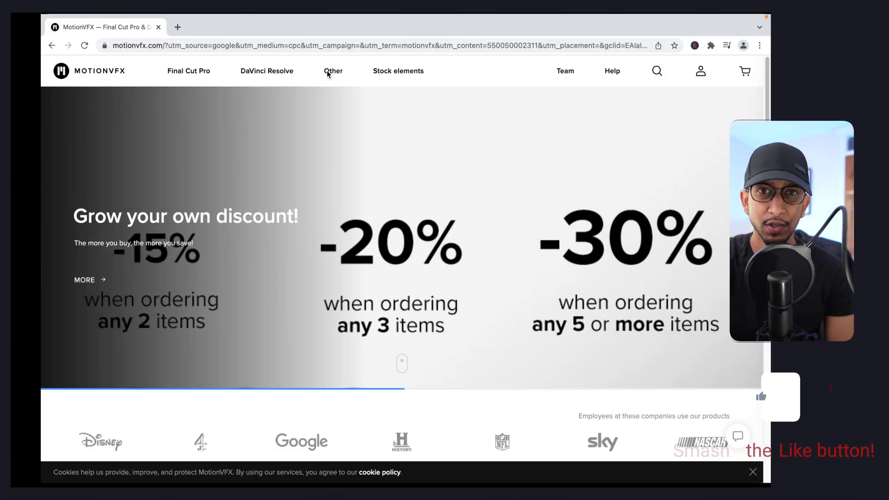
Step: Look over the MotionVFX home page and its plugin, template and stock element categories
{"action": "mouse_move", "coordinate": [327, 73]}
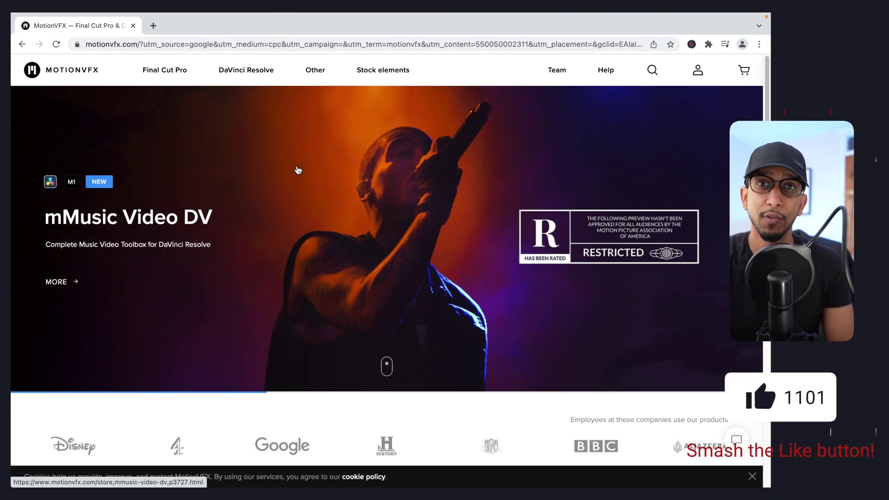
{"action": "scroll", "coordinate": [298, 170], "scroll_direction": "down", "scroll_amount": 3}
{"action": "scroll", "coordinate": [298, 170], "scroll_direction": "down", "scroll_amount": 7}
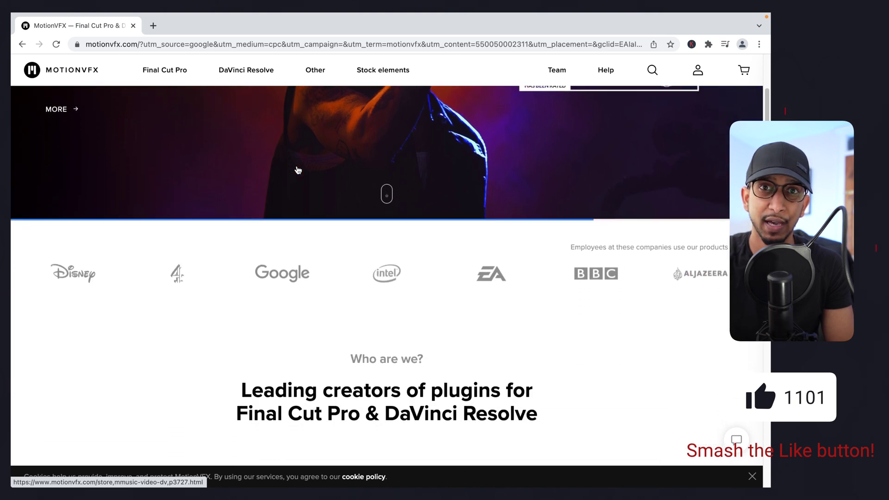
{"action": "scroll", "coordinate": [297, 165], "scroll_direction": "down", "scroll_amount": 2}
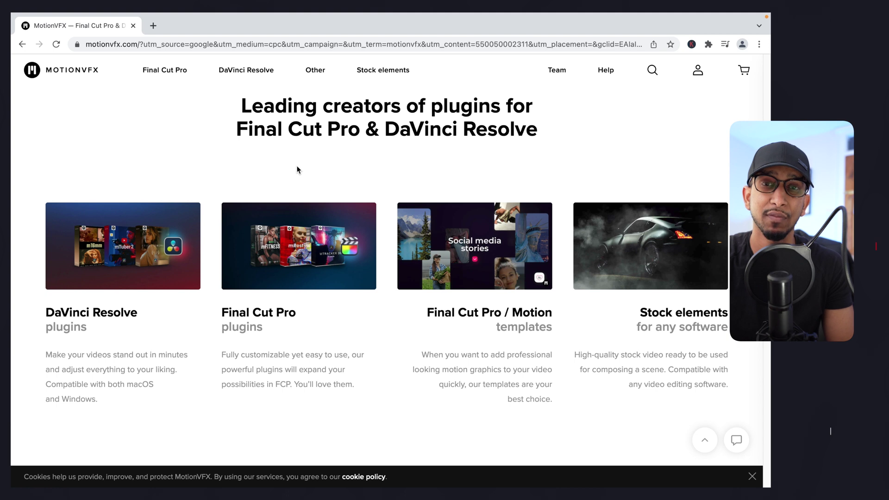
{"action": "scroll", "coordinate": [298, 169], "scroll_direction": "up", "scroll_amount": 9}
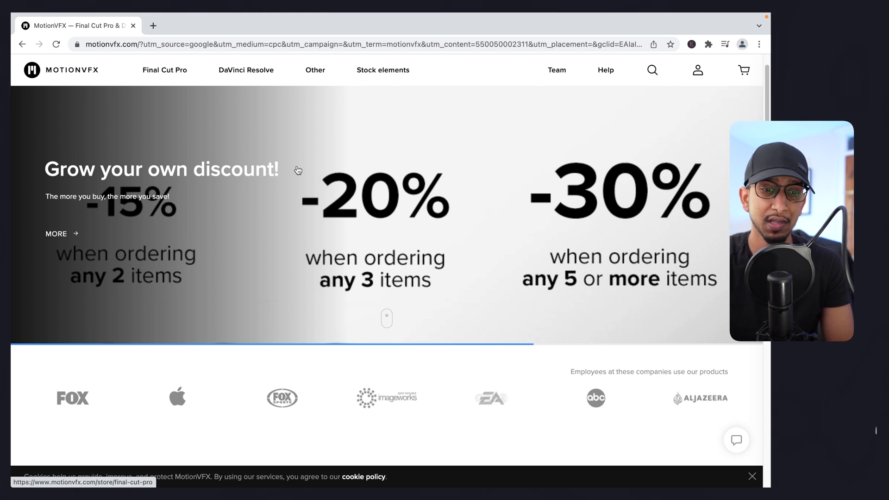
Step: Switch to Final Cut Pro, place the playhead at 3:23 and look through the event's workout clips
{"action": "left_click", "coordinate": [143, 332]}
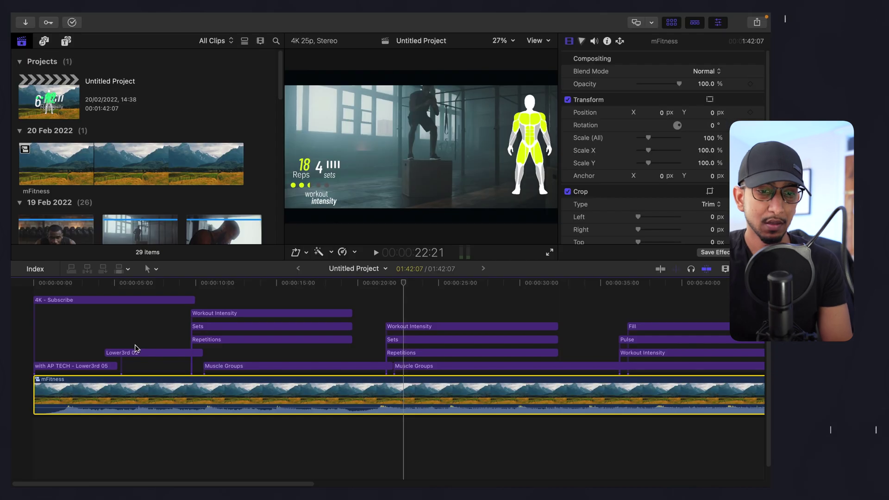
{"action": "left_click", "coordinate": [96, 341]}
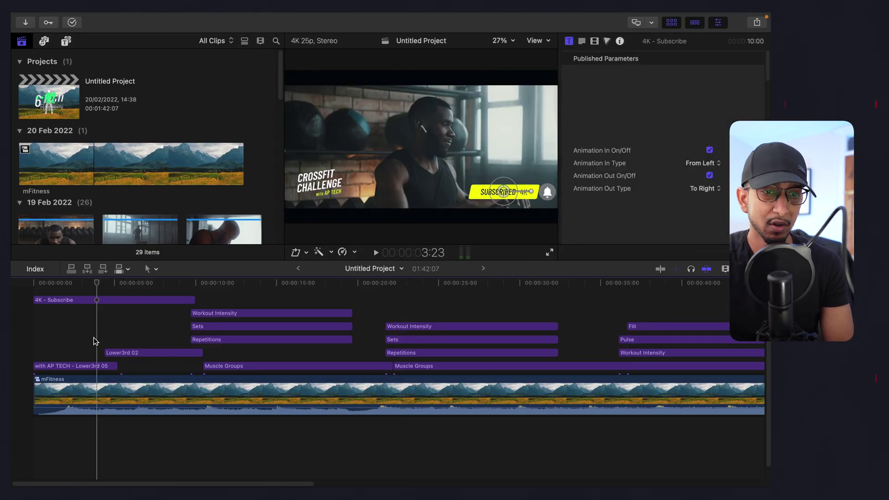
{"action": "scroll", "coordinate": [153, 217], "scroll_direction": "down", "scroll_amount": 8}
{"action": "scroll", "coordinate": [153, 216], "scroll_direction": "down", "scroll_amount": 2}
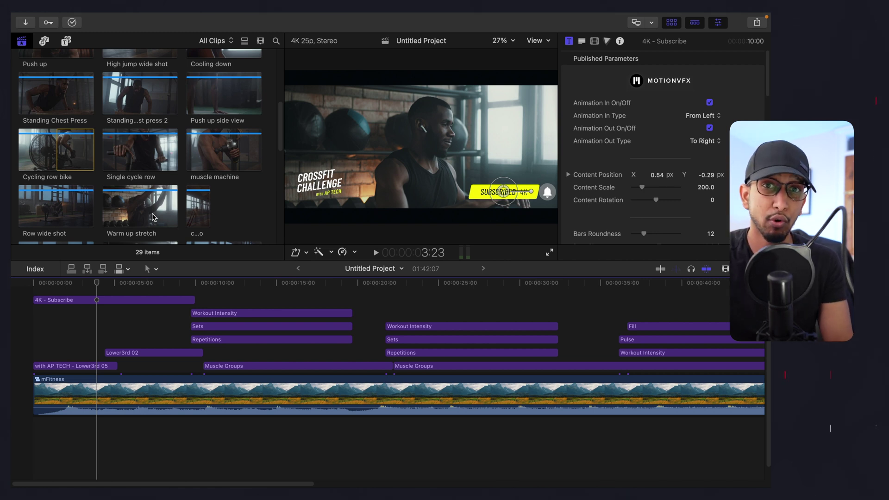
{"action": "scroll", "coordinate": [154, 217], "scroll_direction": "down", "scroll_amount": 5}
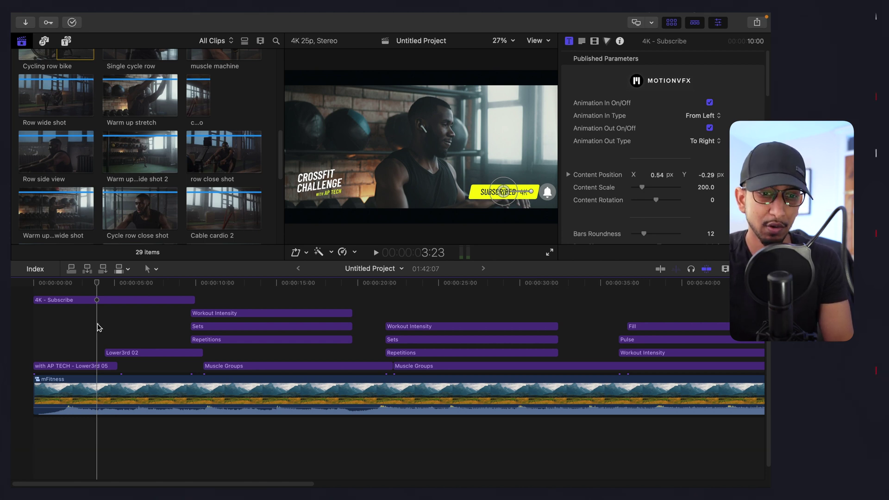
{"action": "left_click", "coordinate": [148, 393]}
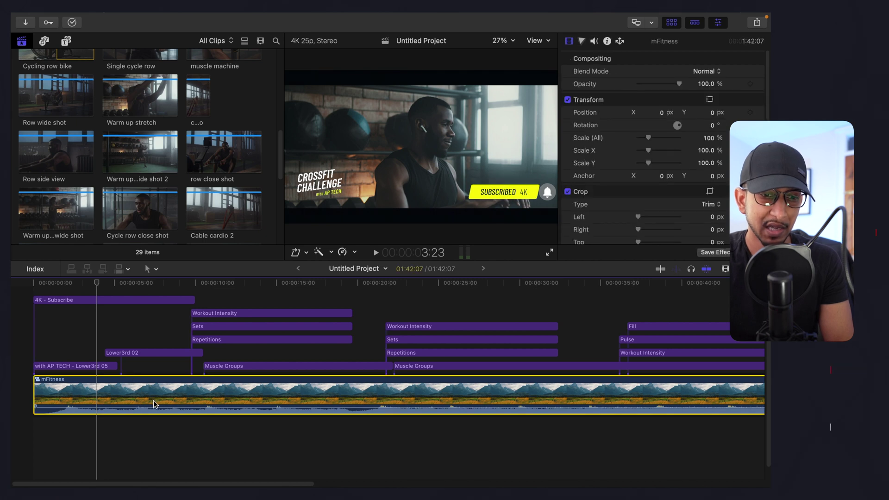
{"action": "right_click", "coordinate": [148, 392]}
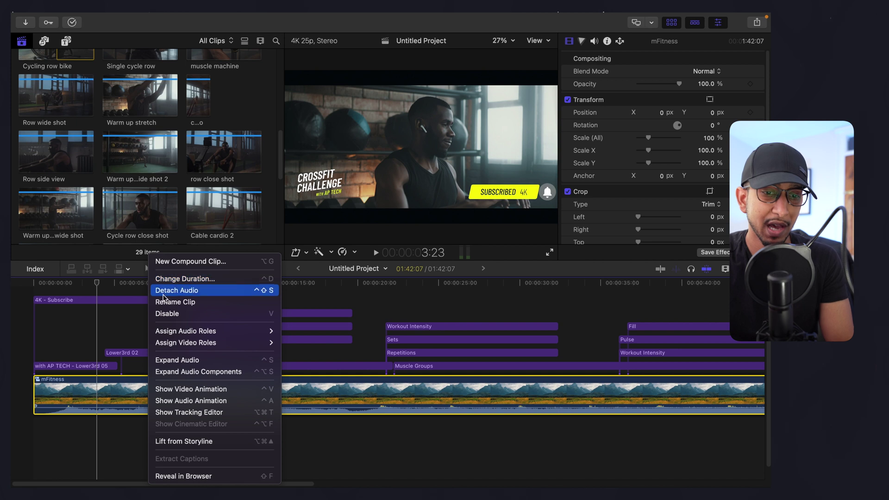
{"action": "left_click", "coordinate": [73, 342]}
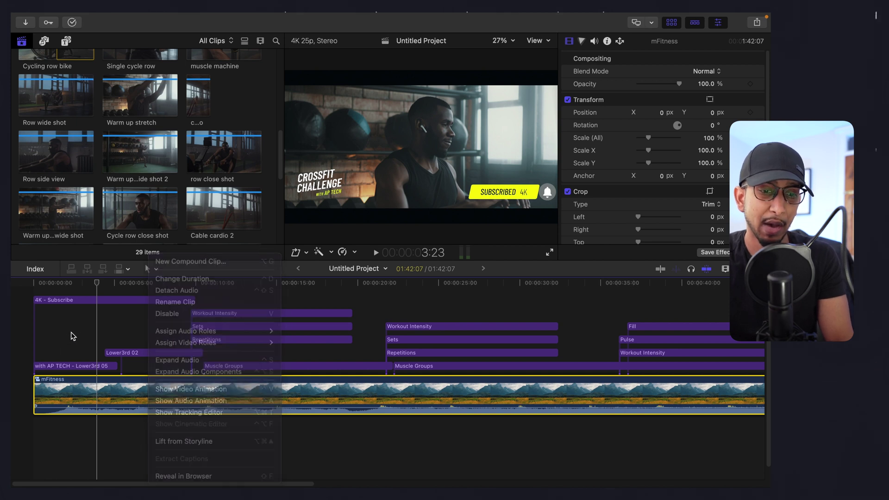
{"action": "scroll", "coordinate": [115, 377], "scroll_direction": "up", "scroll_amount": 1}
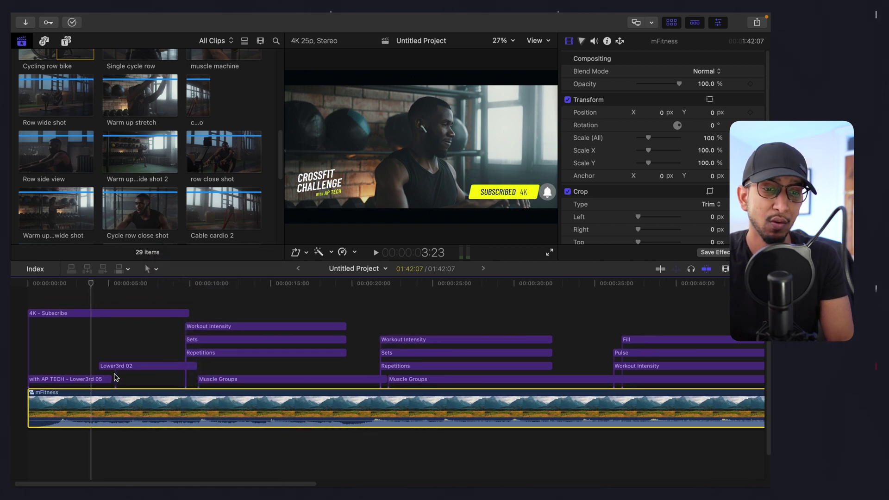
{"action": "scroll", "coordinate": [115, 377], "scroll_direction": "right", "scroll_amount": 1}
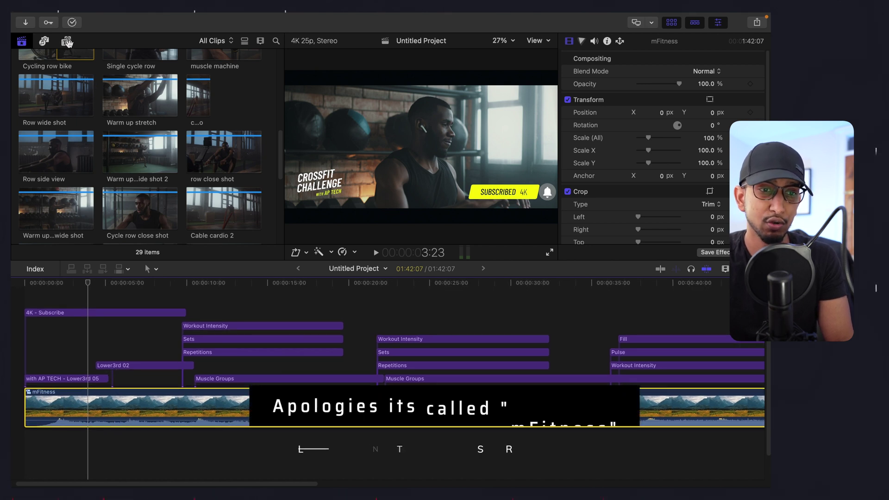
Step: Show the mFitness category of the installed titles and hide the category sidebar
{"action": "key", "text": "alt+super+1"}
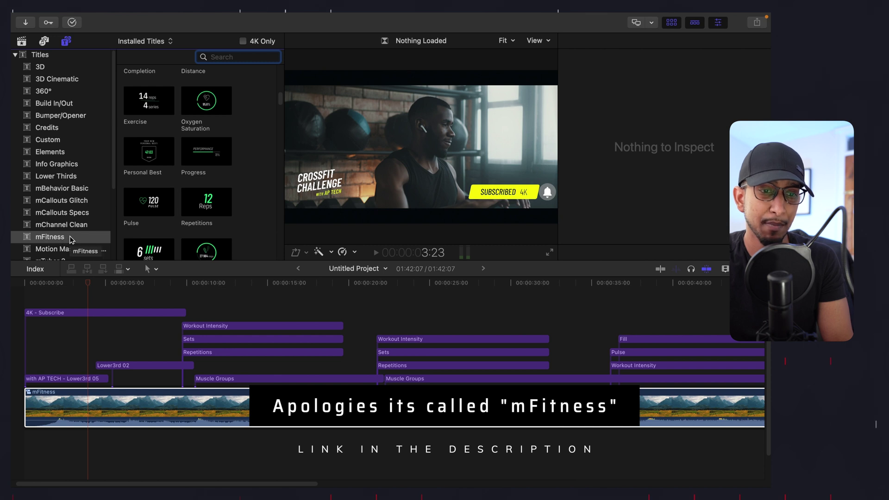
{"action": "left_click", "coordinate": [65, 41]}
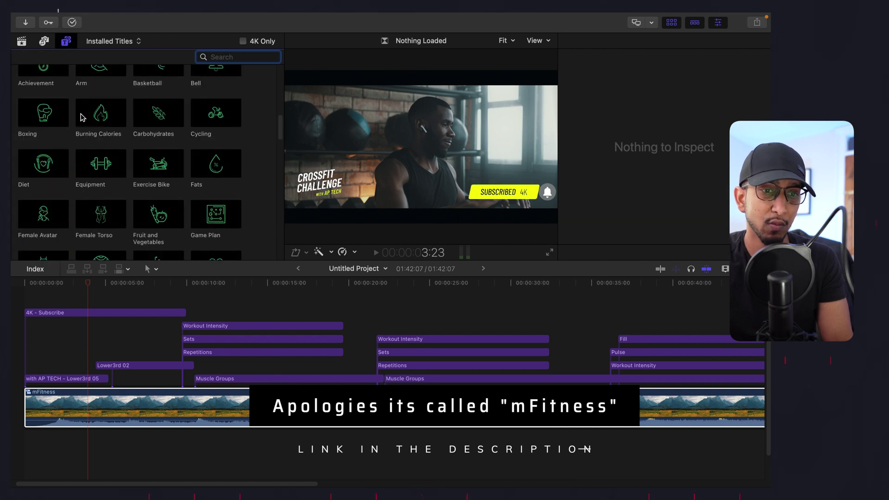
{"action": "scroll", "coordinate": [86, 114], "scroll_direction": "up", "scroll_amount": 10}
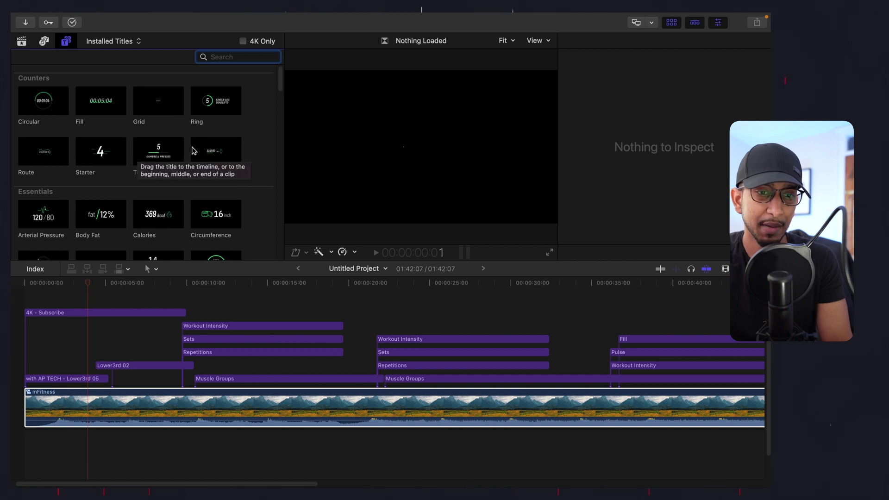
Step: Look through the mFitness titles from Counters through Essentials, Icons and Infographics to Lower3rds
{"action": "scroll", "coordinate": [182, 111], "scroll_direction": "down", "scroll_amount": 1}
{"action": "scroll", "coordinate": [181, 111], "scroll_direction": "down", "scroll_amount": 5}
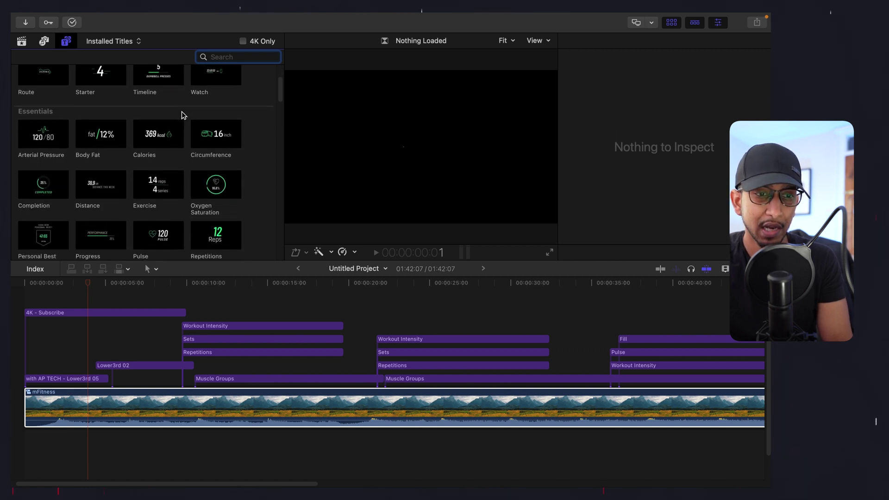
{"action": "scroll", "coordinate": [182, 111], "scroll_direction": "down", "scroll_amount": 4}
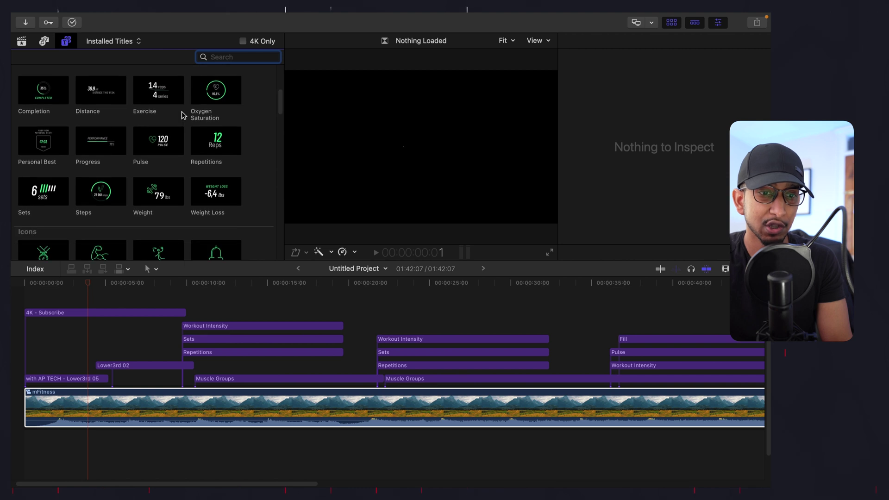
{"action": "scroll", "coordinate": [181, 112], "scroll_direction": "down", "scroll_amount": 1}
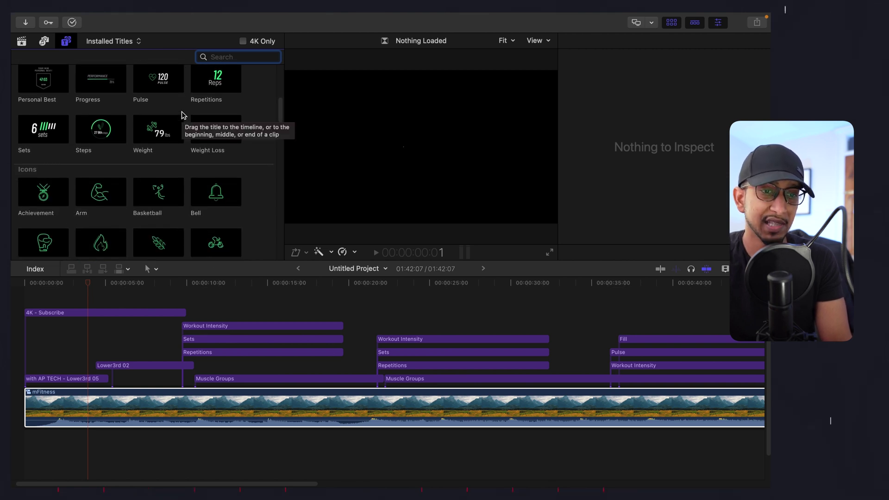
{"action": "scroll", "coordinate": [182, 115], "scroll_direction": "down", "scroll_amount": 1}
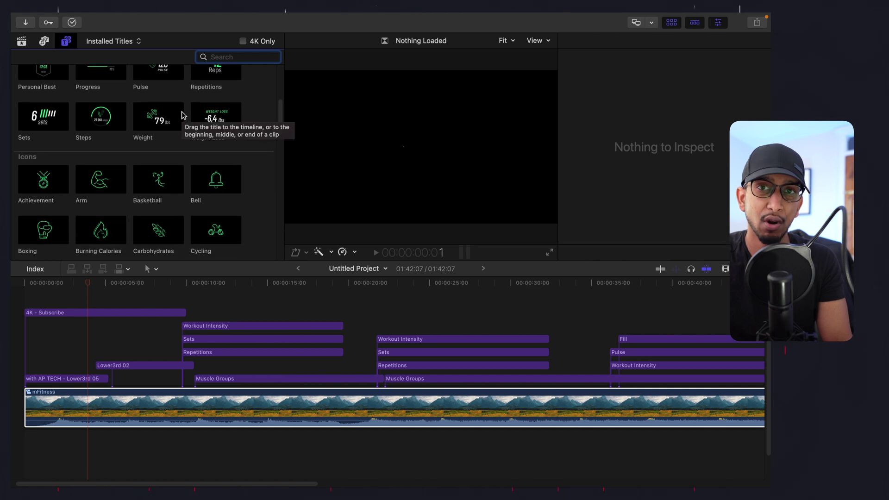
{"action": "scroll", "coordinate": [183, 115], "scroll_direction": "down", "scroll_amount": 4}
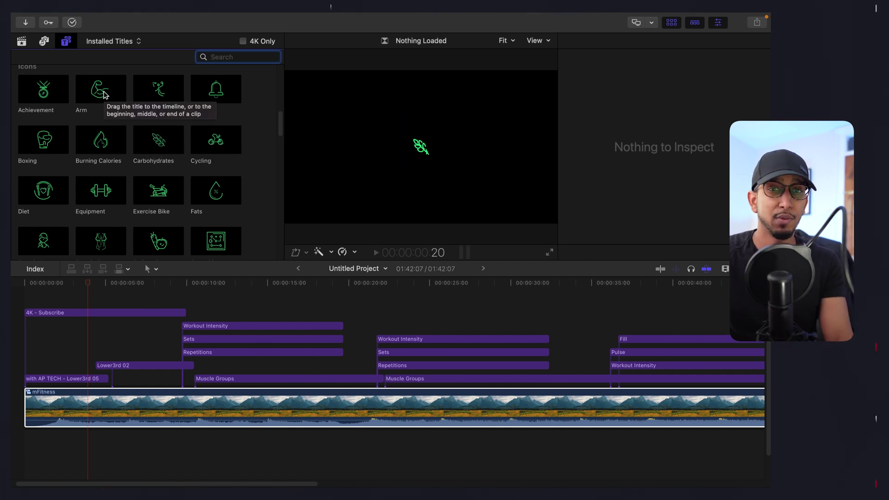
{"action": "scroll", "coordinate": [104, 94], "scroll_direction": "down", "scroll_amount": 3}
{"action": "scroll", "coordinate": [104, 94], "scroll_direction": "down", "scroll_amount": 2}
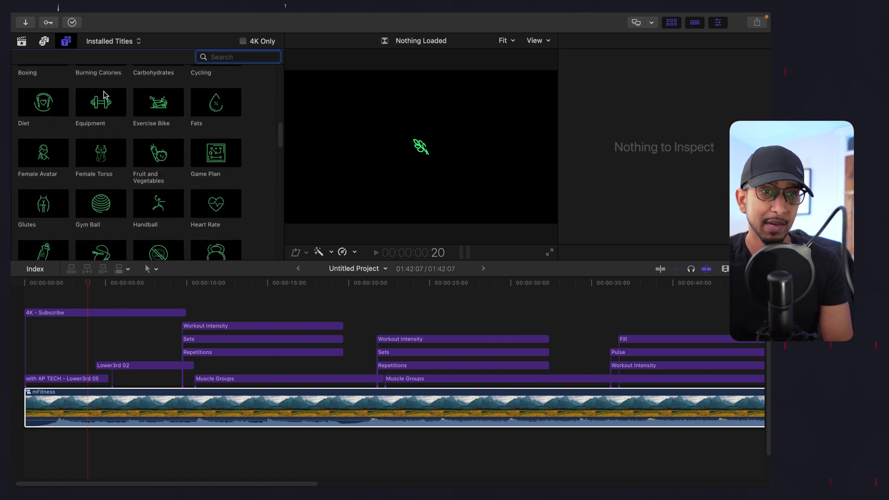
{"action": "scroll", "coordinate": [104, 95], "scroll_direction": "down", "scroll_amount": 1}
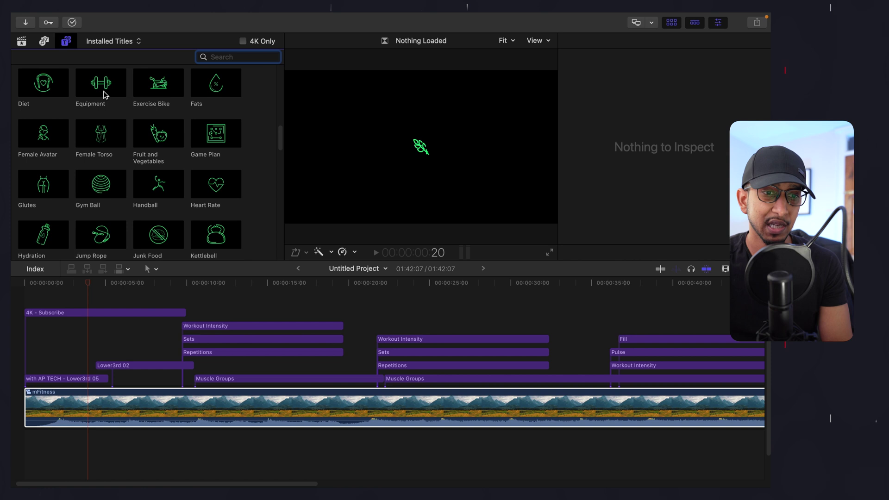
{"action": "scroll", "coordinate": [104, 94], "scroll_direction": "down", "scroll_amount": 2}
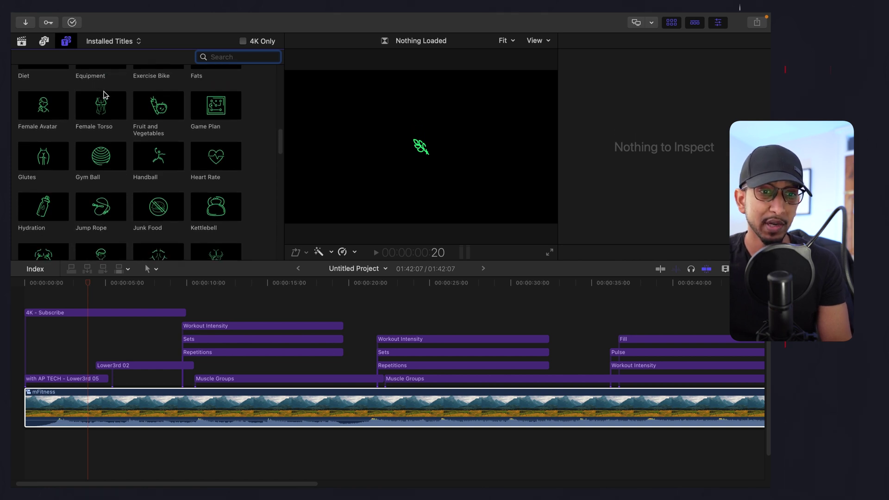
{"action": "scroll", "coordinate": [104, 94], "scroll_direction": "down", "scroll_amount": 8}
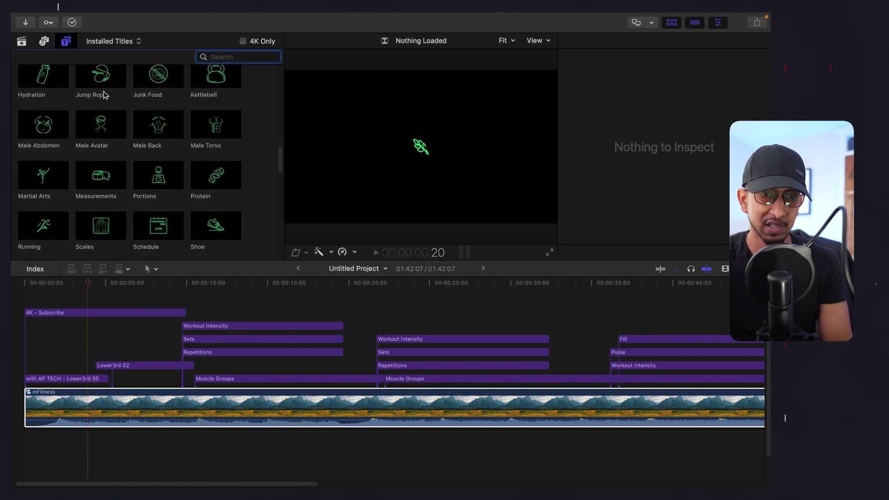
{"action": "scroll", "coordinate": [103, 95], "scroll_direction": "down", "scroll_amount": 3}
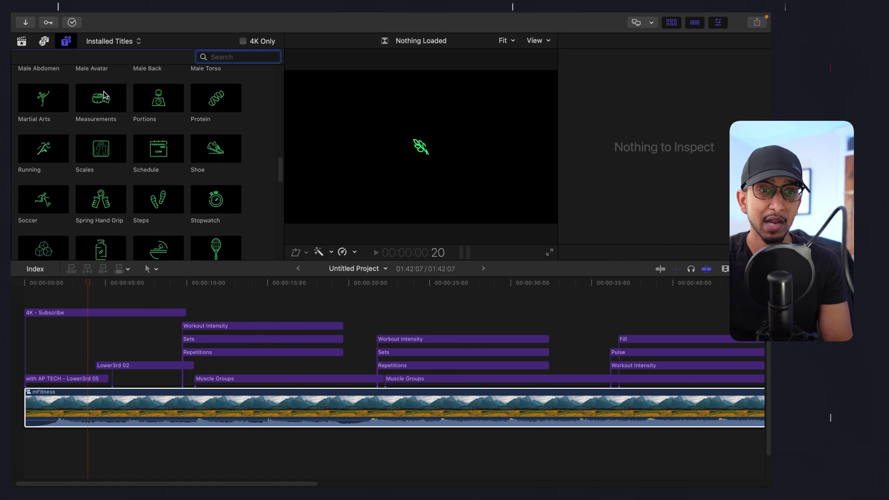
{"action": "scroll", "coordinate": [105, 95], "scroll_direction": "down", "scroll_amount": 5}
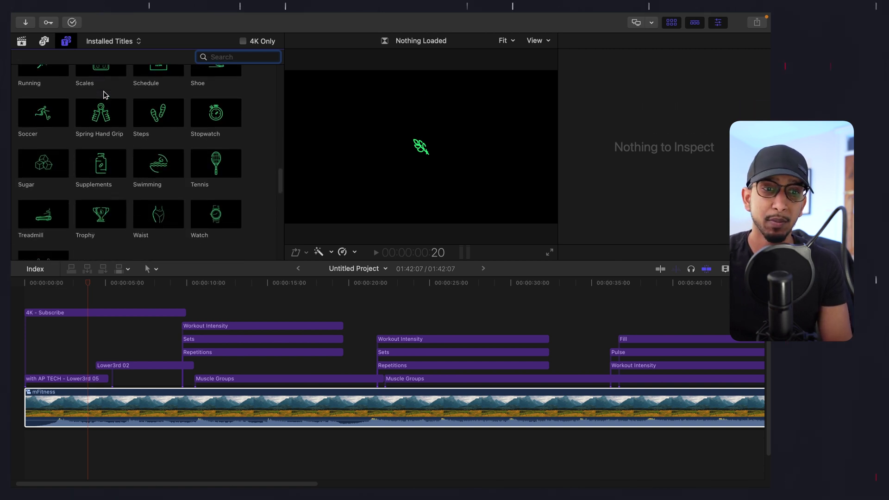
{"action": "scroll", "coordinate": [106, 95], "scroll_direction": "down", "scroll_amount": 3}
{"action": "scroll", "coordinate": [105, 95], "scroll_direction": "down", "scroll_amount": 6}
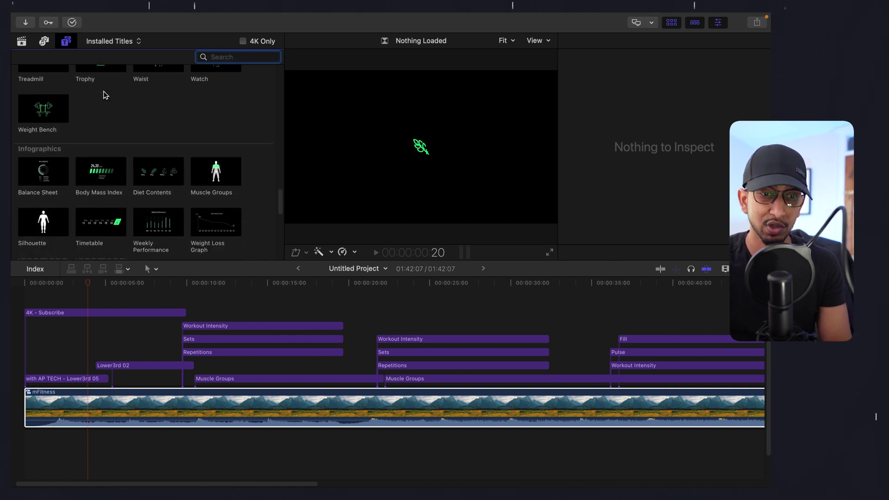
{"action": "scroll", "coordinate": [106, 94], "scroll_direction": "down", "scroll_amount": 3}
{"action": "scroll", "coordinate": [105, 95], "scroll_direction": "down", "scroll_amount": 3}
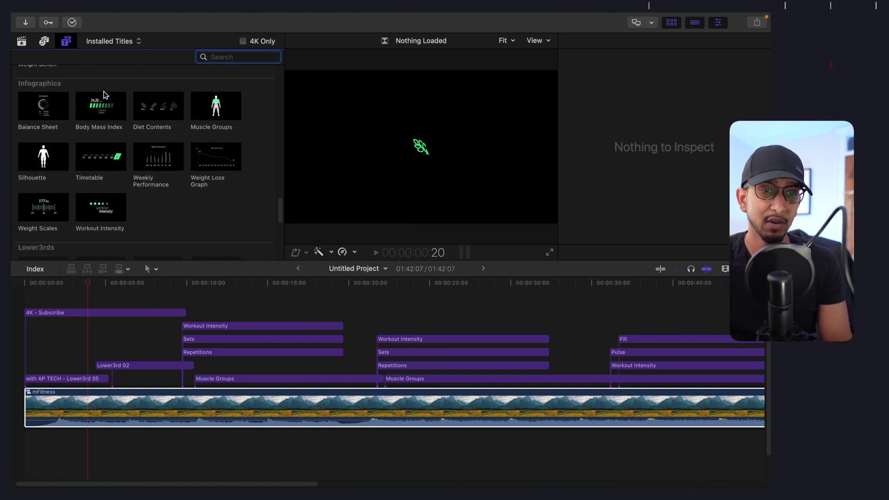
{"action": "scroll", "coordinate": [104, 95], "scroll_direction": "down", "scroll_amount": 2}
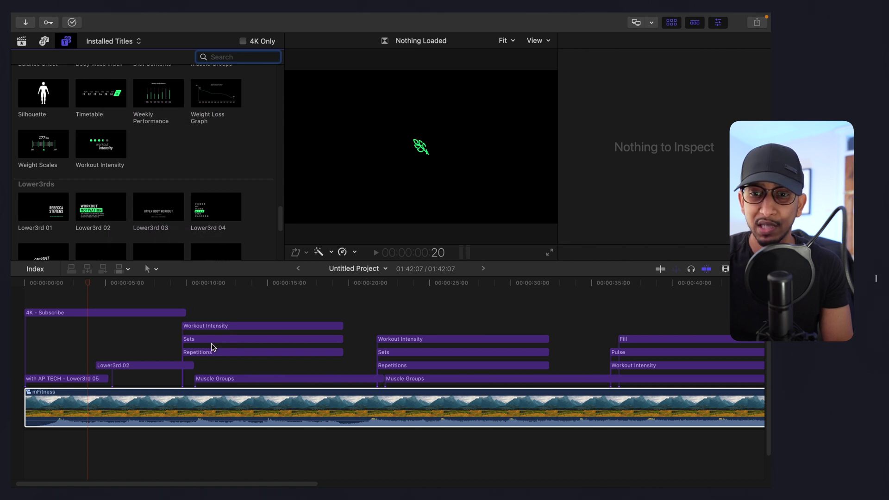
Step: Inspect the first Workout Intensity title's settings at 12:00, from its title and subtitle text to the Level of Difficulty options
{"action": "left_click", "coordinate": [219, 320]}
{"action": "left_click", "coordinate": [219, 322]}
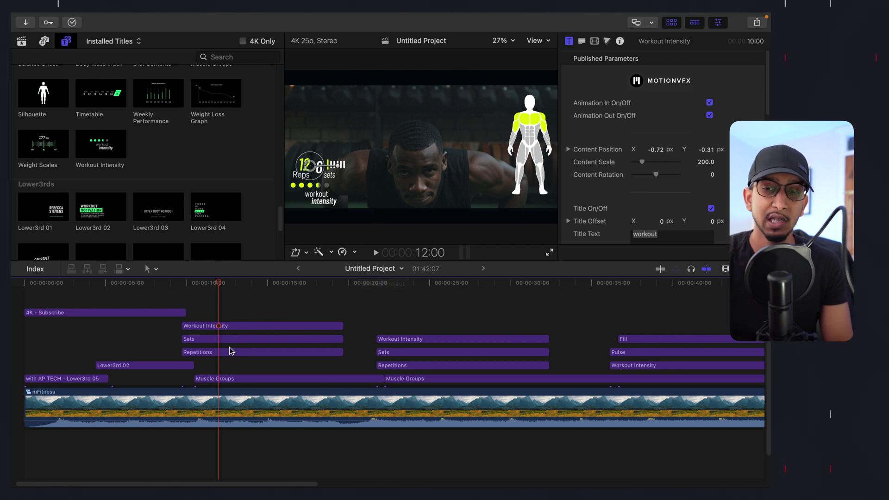
{"action": "left_click", "coordinate": [246, 326]}
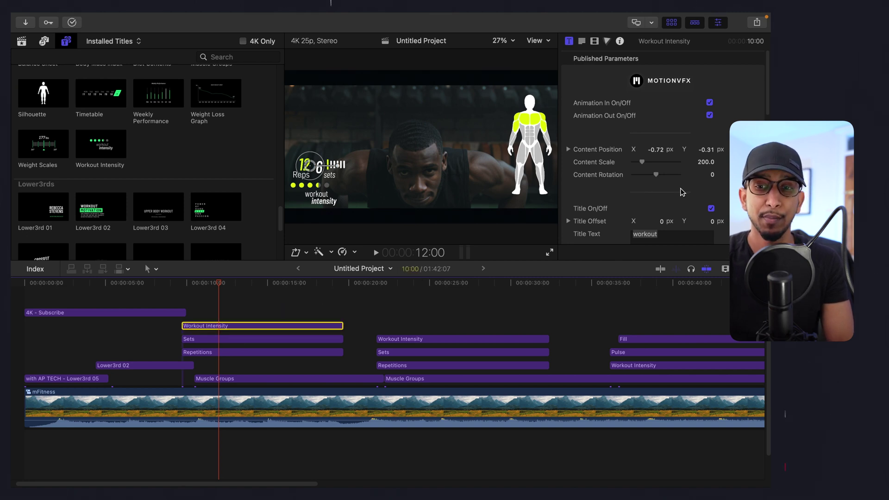
{"action": "scroll", "coordinate": [680, 193], "scroll_direction": "down", "scroll_amount": 8}
{"action": "scroll", "coordinate": [680, 191], "scroll_direction": "down", "scroll_amount": 6}
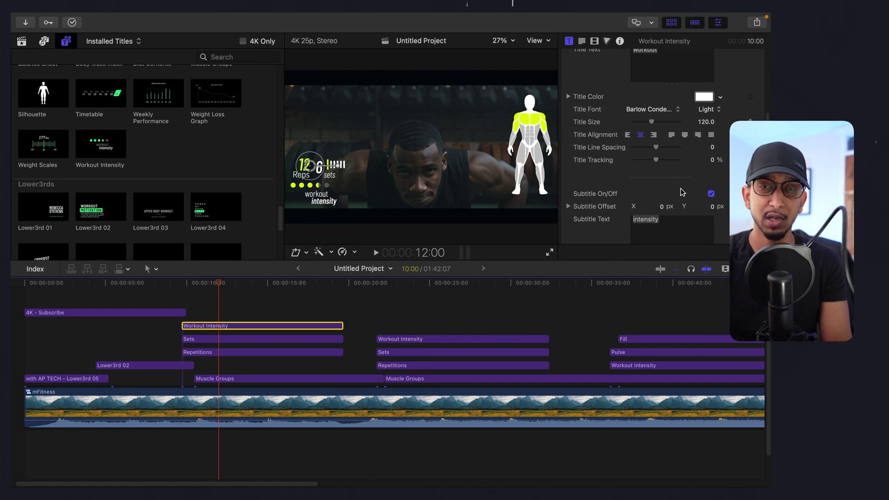
{"action": "scroll", "coordinate": [682, 192], "scroll_direction": "down", "scroll_amount": 4}
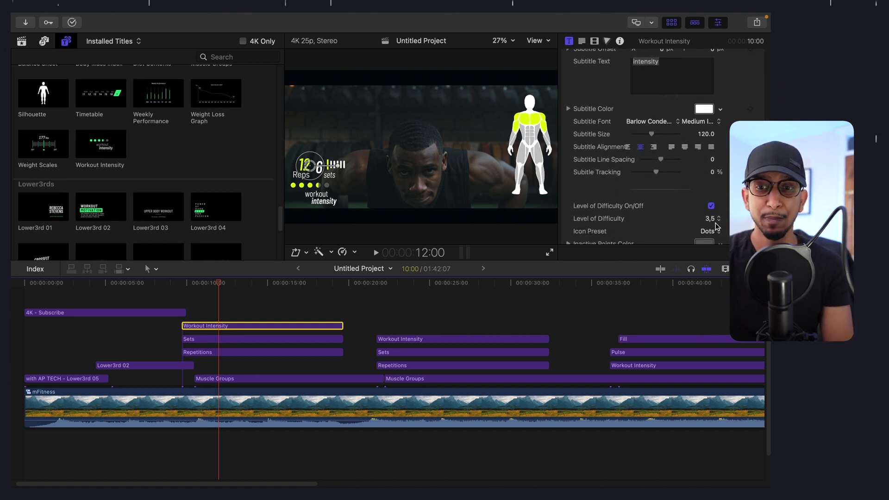
{"action": "left_click", "coordinate": [716, 226]}
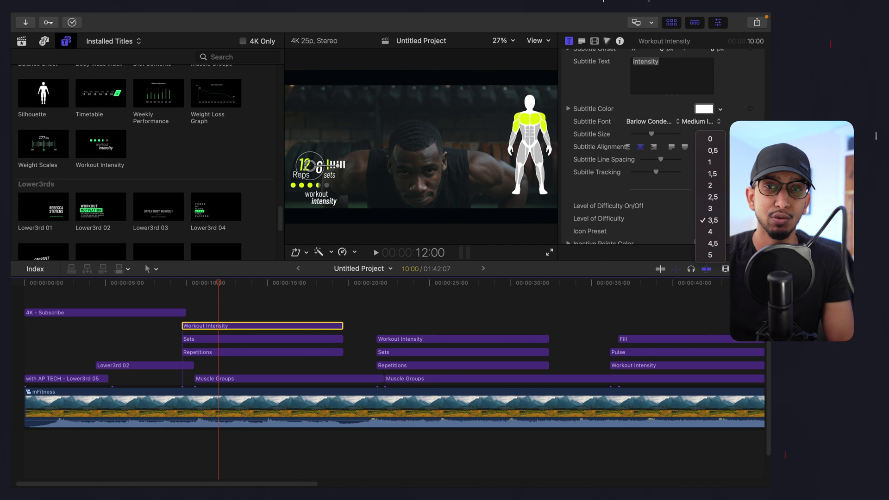
{"action": "left_click", "coordinate": [722, 220]}
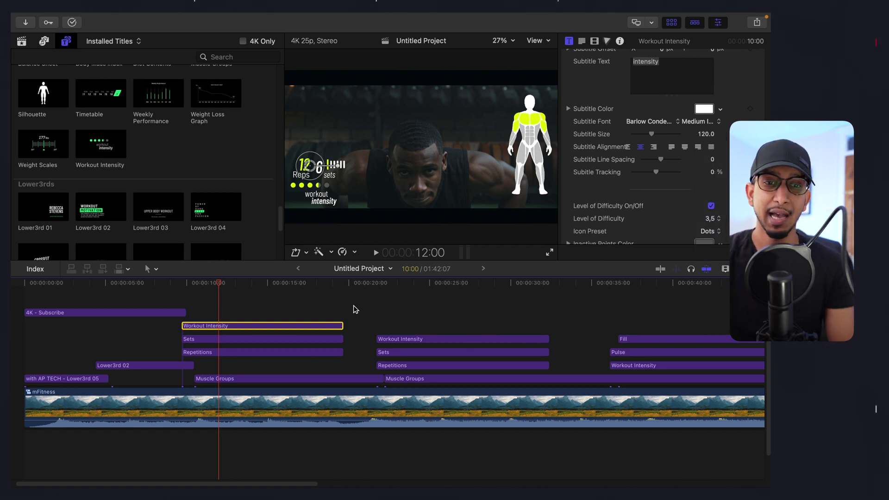
Step: Inspect the first Sets and Repetitions titles and look back through the mFitness titles from Infographics up to Counters
{"action": "left_click", "coordinate": [274, 338]}
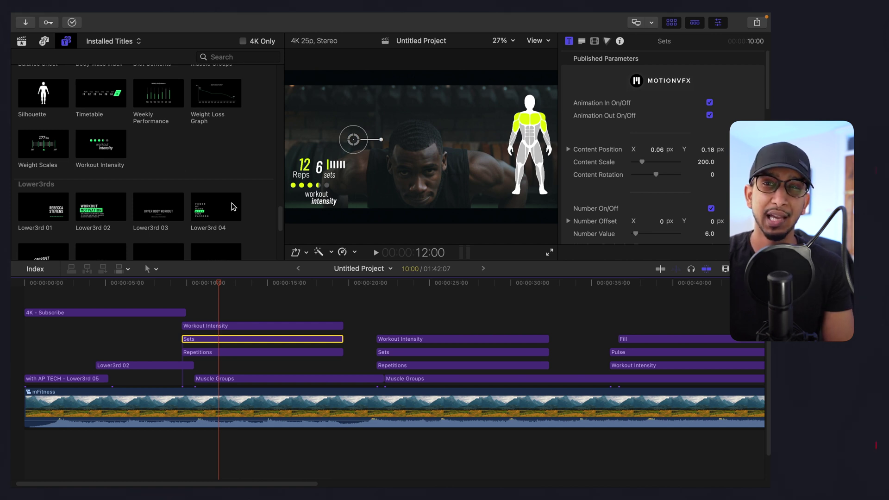
{"action": "scroll", "coordinate": [163, 160], "scroll_direction": "up", "scroll_amount": 1}
{"action": "scroll", "coordinate": [164, 164], "scroll_direction": "up", "scroll_amount": 10}
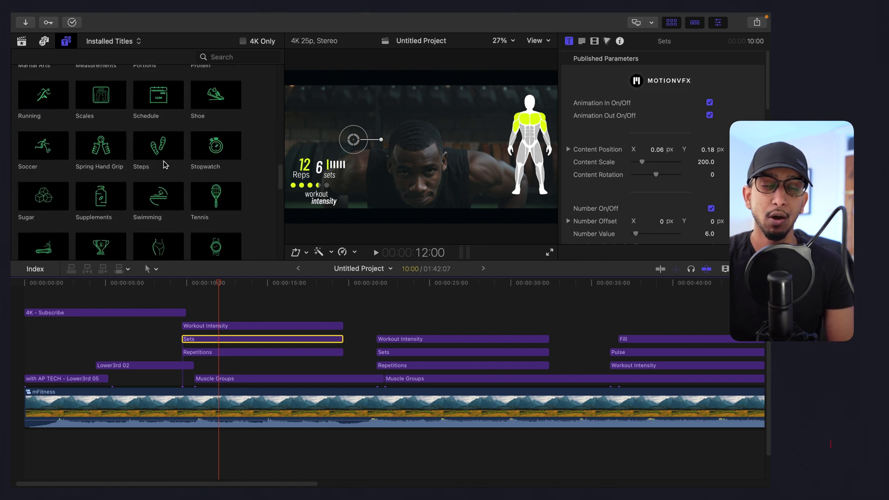
{"action": "scroll", "coordinate": [165, 164], "scroll_direction": "up", "scroll_amount": 15}
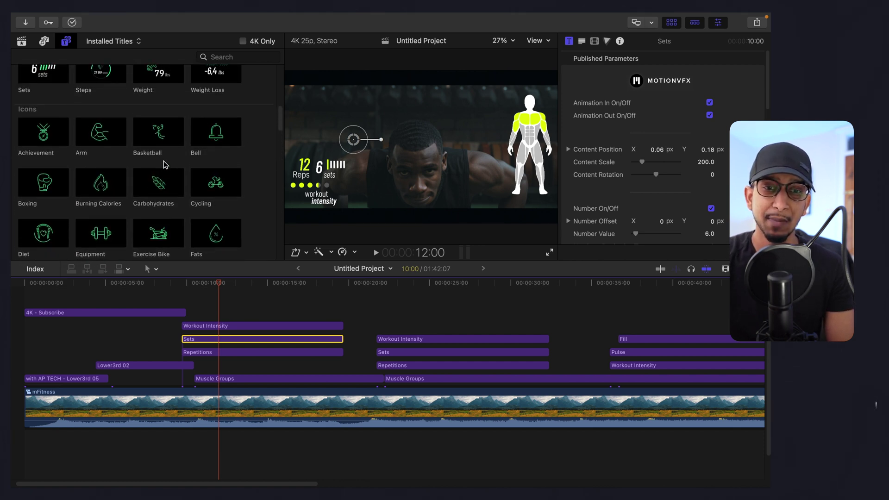
{"action": "scroll", "coordinate": [165, 165], "scroll_direction": "up", "scroll_amount": 8}
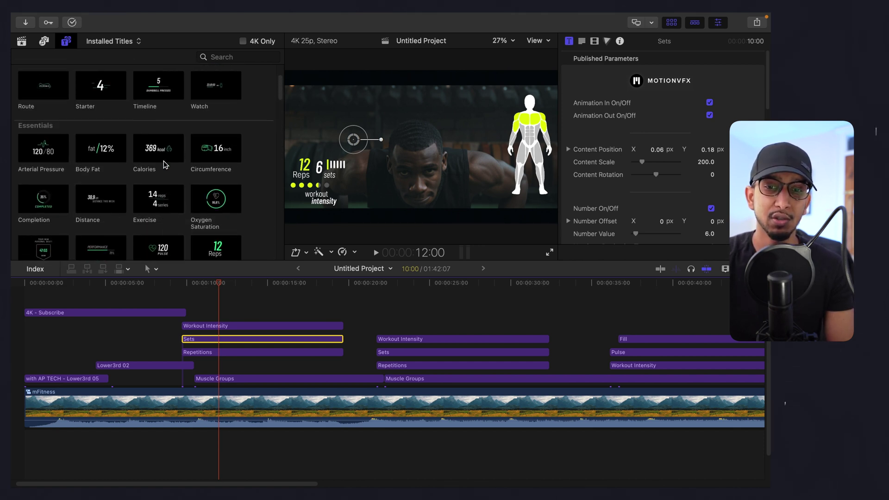
{"action": "scroll", "coordinate": [165, 165], "scroll_direction": "up", "scroll_amount": 1}
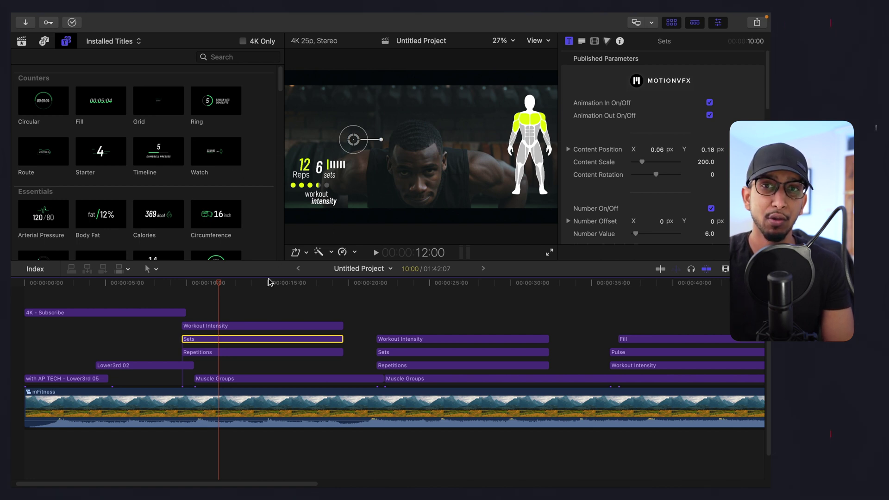
{"action": "left_click", "coordinate": [228, 352]}
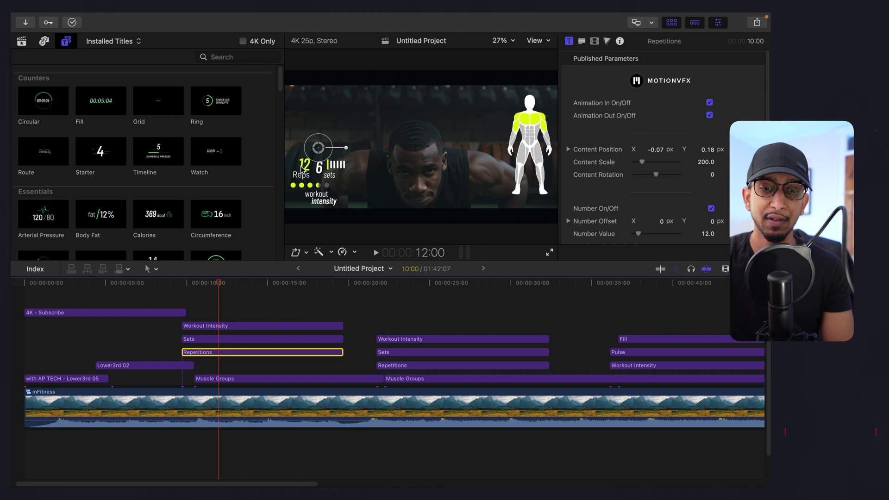
Step: At 24:21, set the front pecs, front biceps and front/back delts color mixes of the second Muscle Groups title to 0%
{"action": "left_click", "coordinate": [397, 314]}
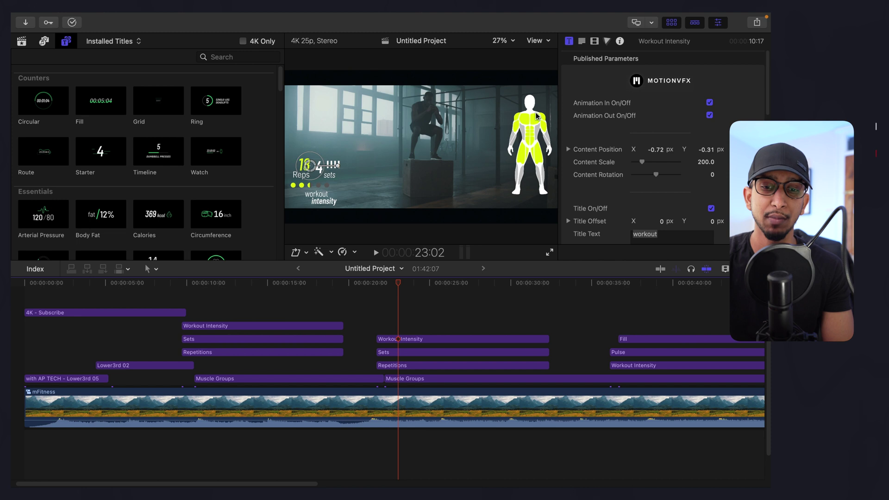
{"action": "left_click", "coordinate": [426, 331]}
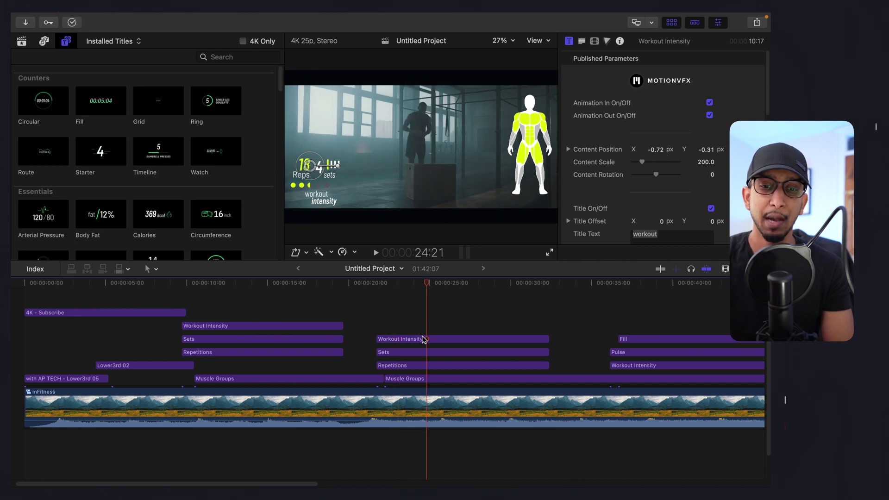
{"action": "left_click", "coordinate": [416, 375]}
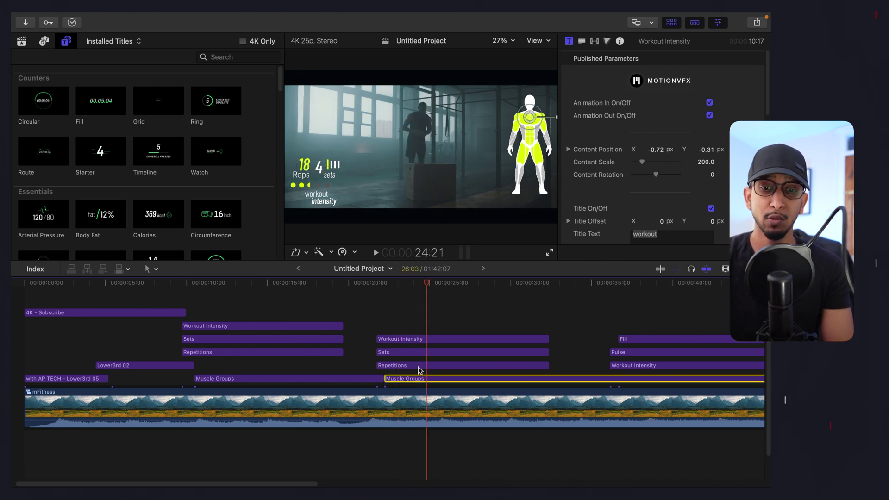
{"action": "scroll", "coordinate": [667, 152], "scroll_direction": "down", "scroll_amount": 5}
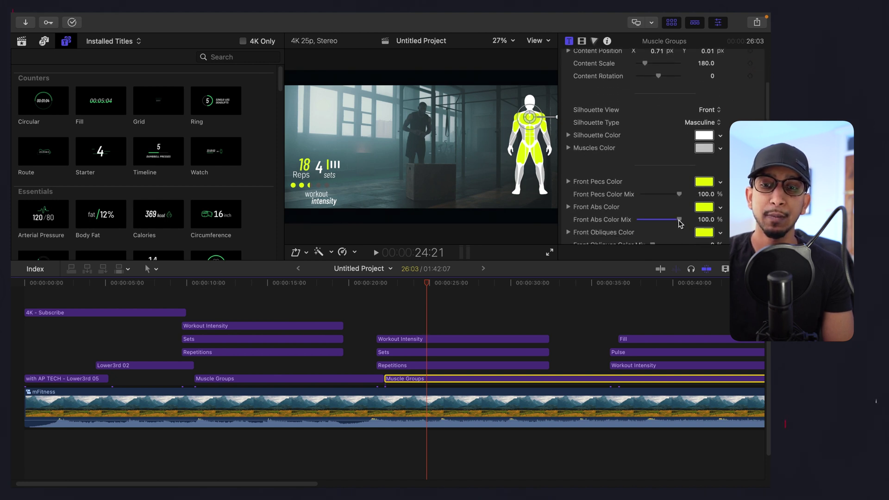
{"action": "left_click_drag", "start_coordinate": [679, 219], "coordinate": [622, 218]}
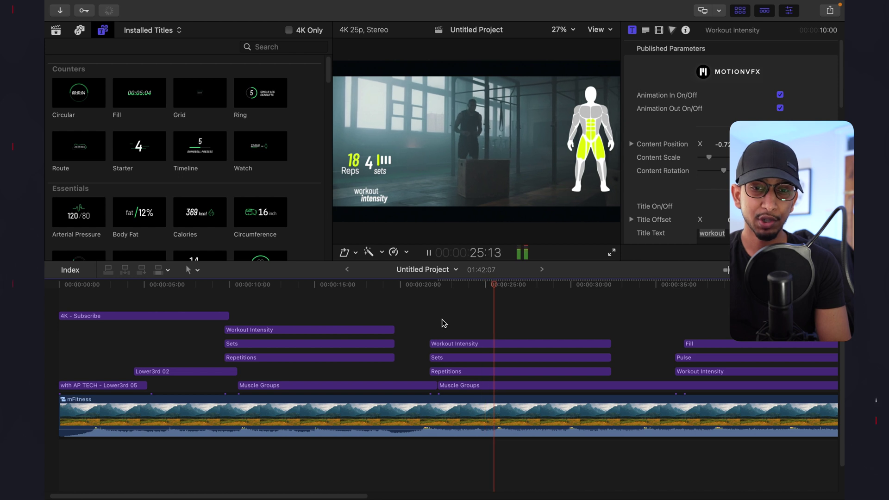
Step: Stop playback and compare the highlighted muscles of the first and second Muscle Groups titles at 20:12, 23:03 and 27:01
{"action": "key", "text": "space"}
{"action": "left_click", "coordinate": [564, 345]}
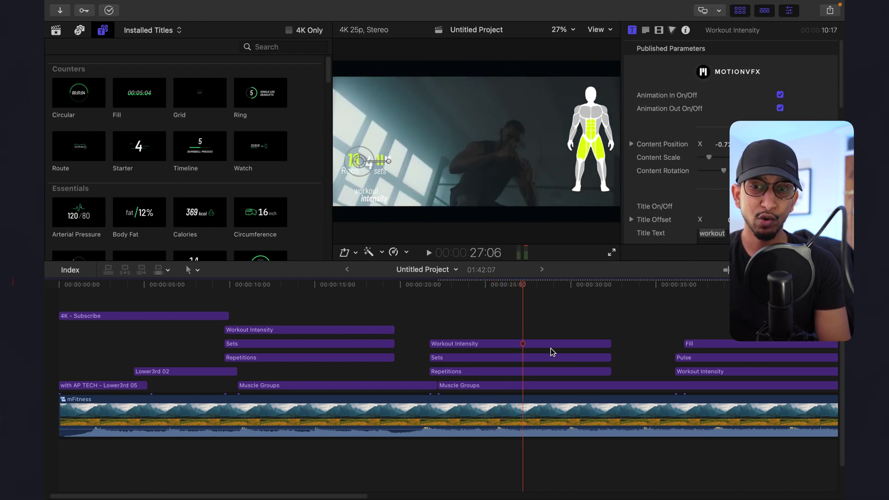
{"action": "left_click", "coordinate": [408, 329]}
{"action": "left_click", "coordinate": [582, 130]}
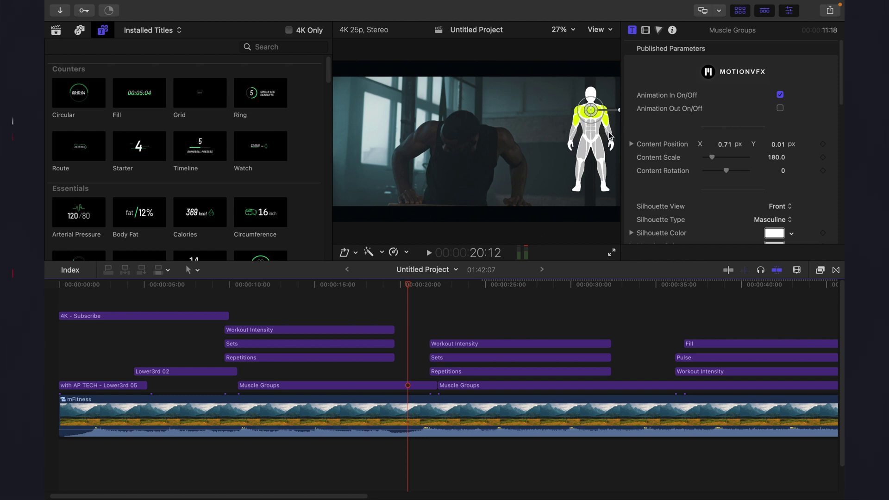
{"action": "left_click", "coordinate": [453, 324]}
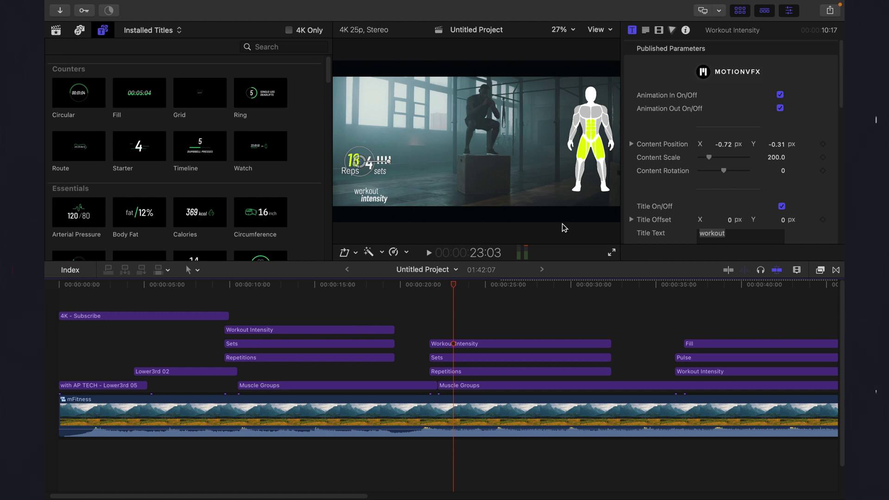
{"action": "left_click", "coordinate": [521, 326]}
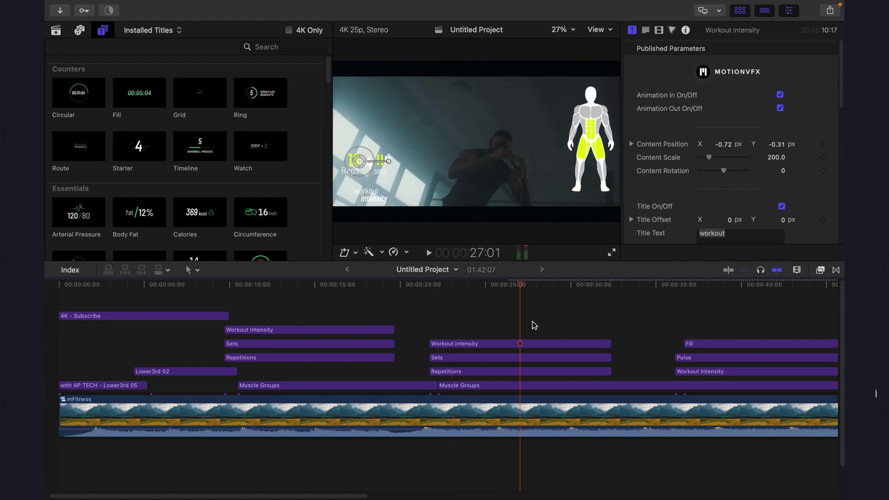
Step: Look through the second Muscle Groups title's silhouette settings and its front and back muscle color controls
{"action": "left_click", "coordinate": [504, 387]}
{"action": "scroll", "coordinate": [710, 144], "scroll_direction": "down", "scroll_amount": 4}
{"action": "scroll", "coordinate": [710, 147], "scroll_direction": "down", "scroll_amount": 10}
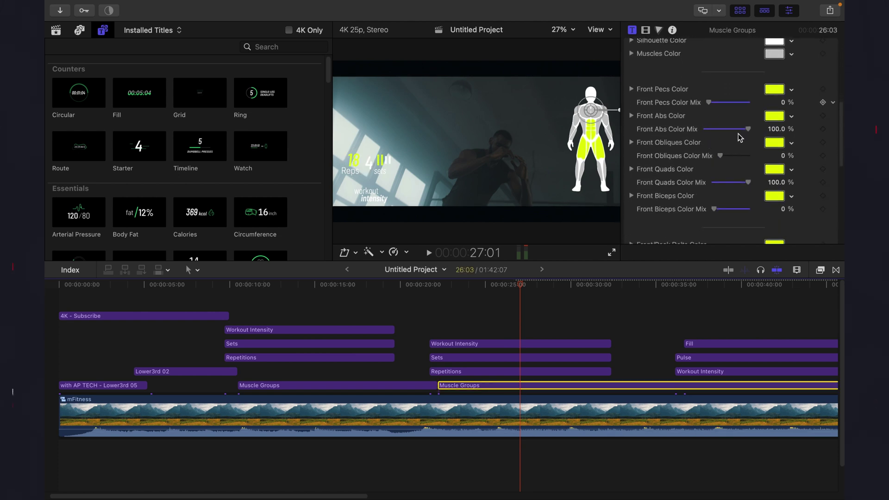
{"action": "scroll", "coordinate": [740, 121], "scroll_direction": "down", "scroll_amount": 1}
{"action": "scroll", "coordinate": [741, 120], "scroll_direction": "down", "scroll_amount": 10}
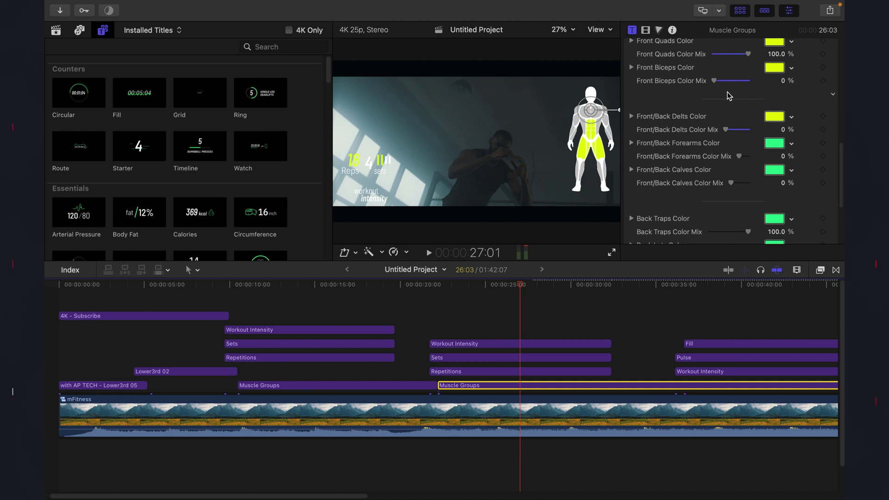
{"action": "scroll", "coordinate": [729, 96], "scroll_direction": "up", "scroll_amount": 15}
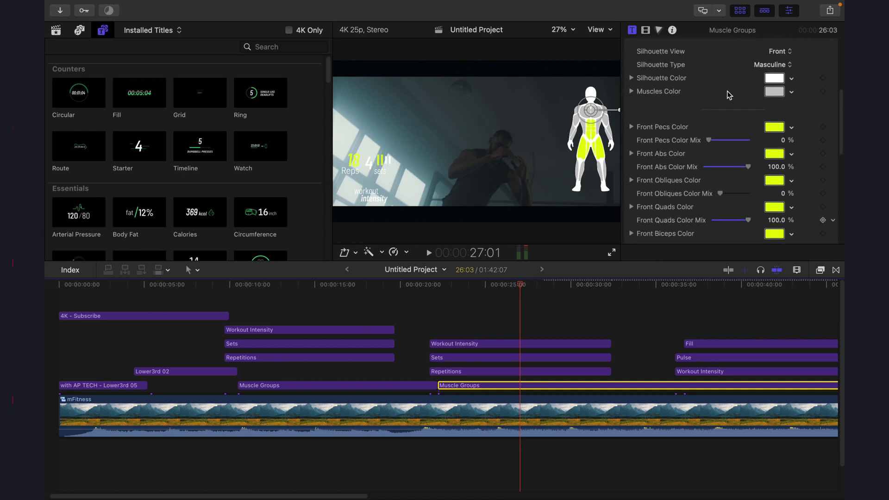
{"action": "scroll", "coordinate": [729, 96], "scroll_direction": "up", "scroll_amount": 5}
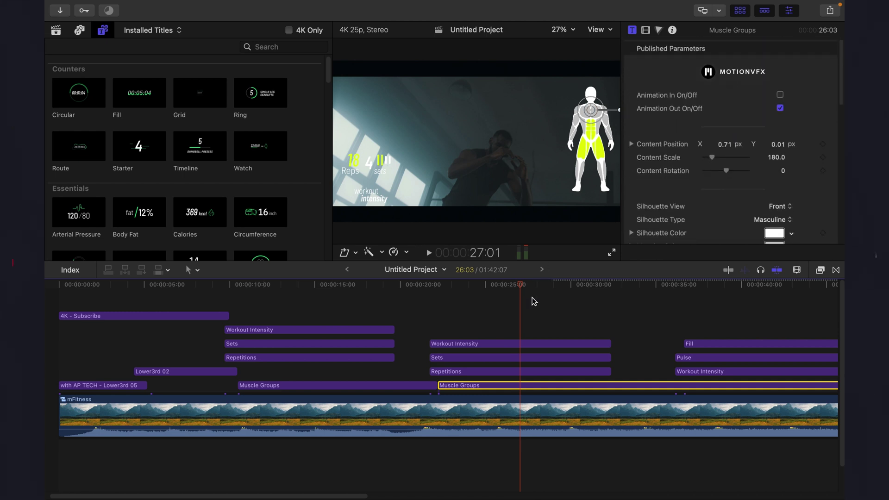
Step: Place the playhead at 37:24 and set the Fill counter title's Count From time to 05:00:00
{"action": "left_click", "coordinate": [587, 318]}
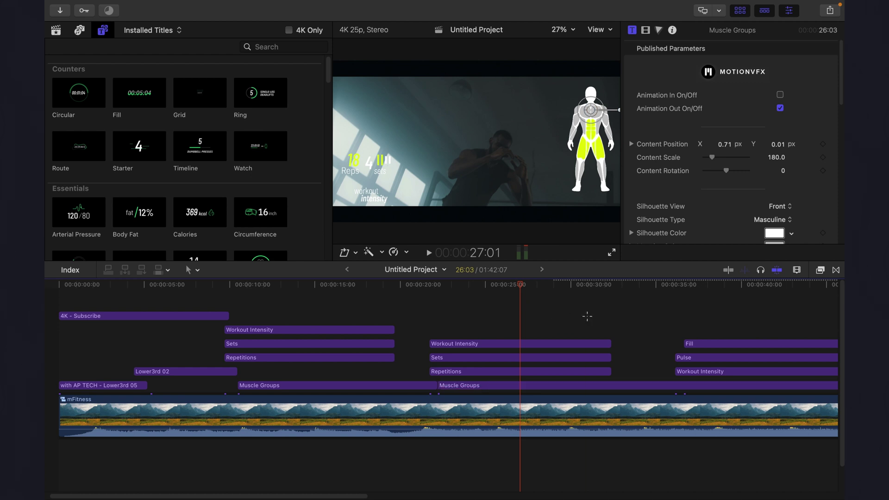
{"action": "left_click", "coordinate": [639, 326]}
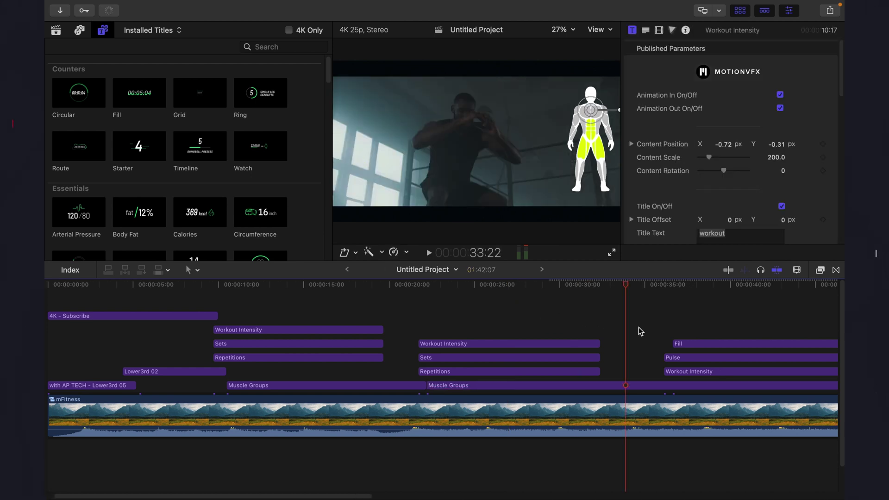
{"action": "scroll", "coordinate": [675, 321], "scroll_direction": "right", "scroll_amount": 5}
{"action": "left_click", "coordinate": [563, 332]}
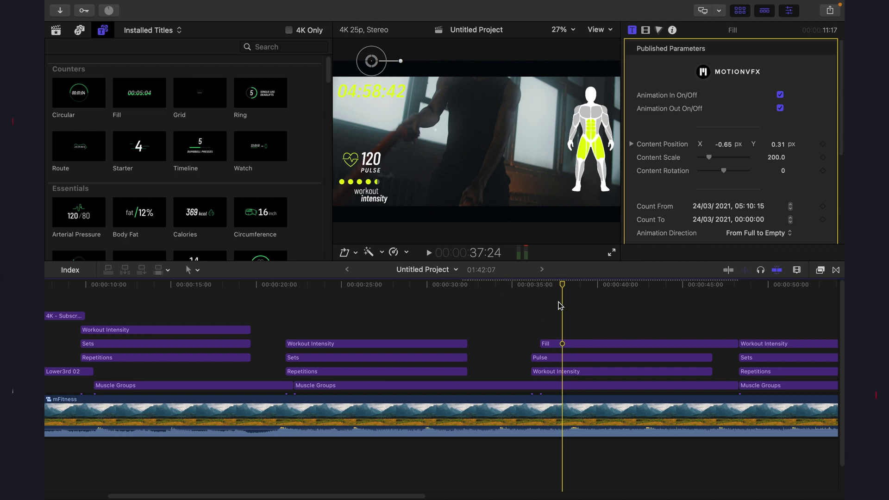
{"action": "left_click", "coordinate": [572, 344]}
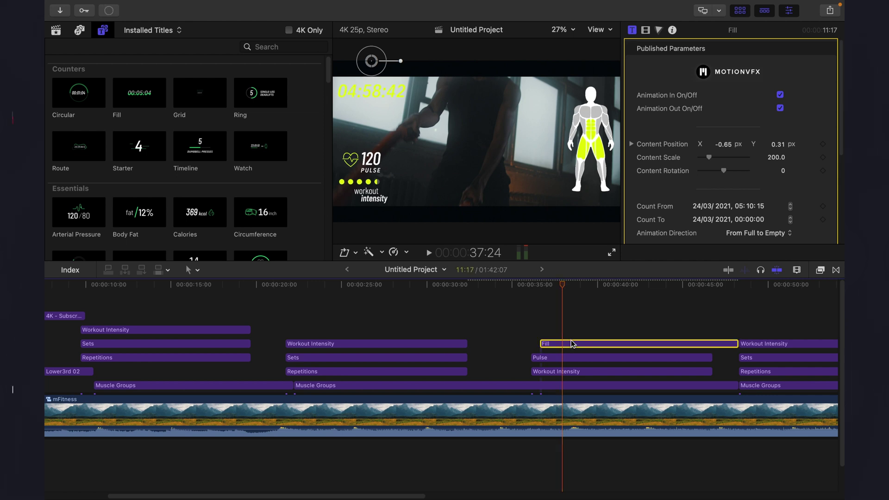
{"action": "left_click", "coordinate": [752, 209]}
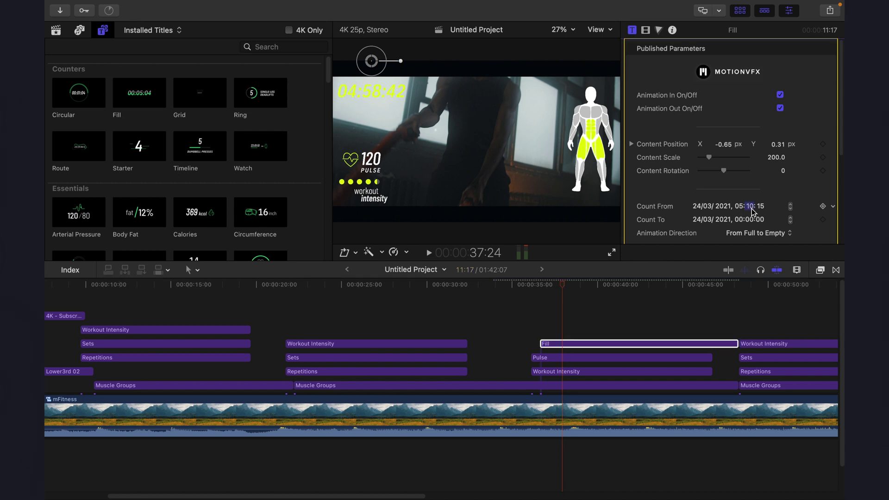
{"action": "type", "text": "00:"}
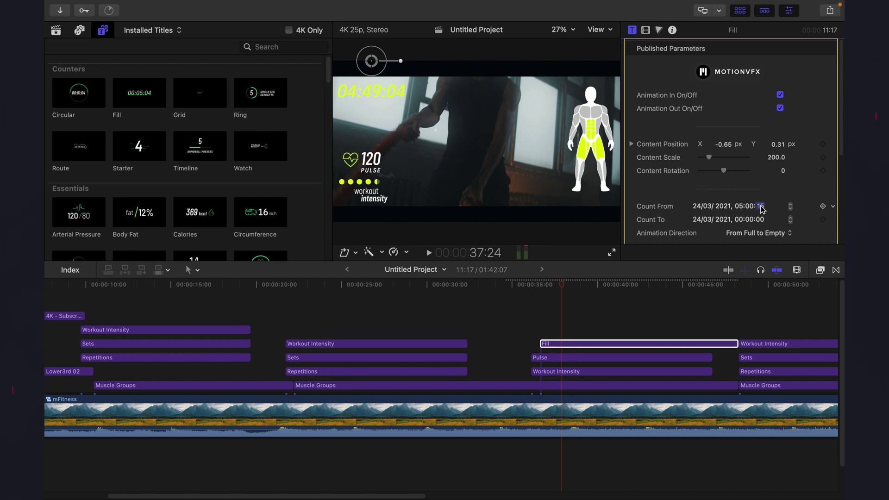
{"action": "type", "text": "00"}
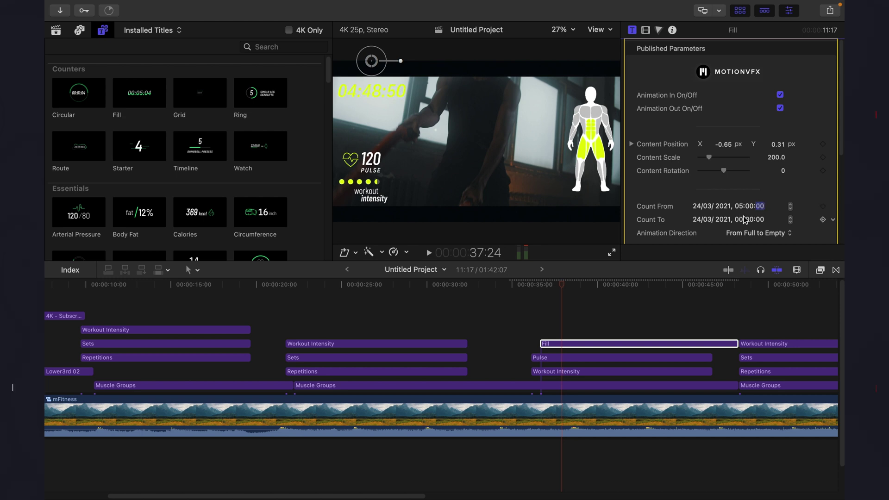
Step: Inspect the Pulse title, check the countdown at 43:12 and look ahead to the following group of titles
{"action": "left_click", "coordinate": [549, 358]}
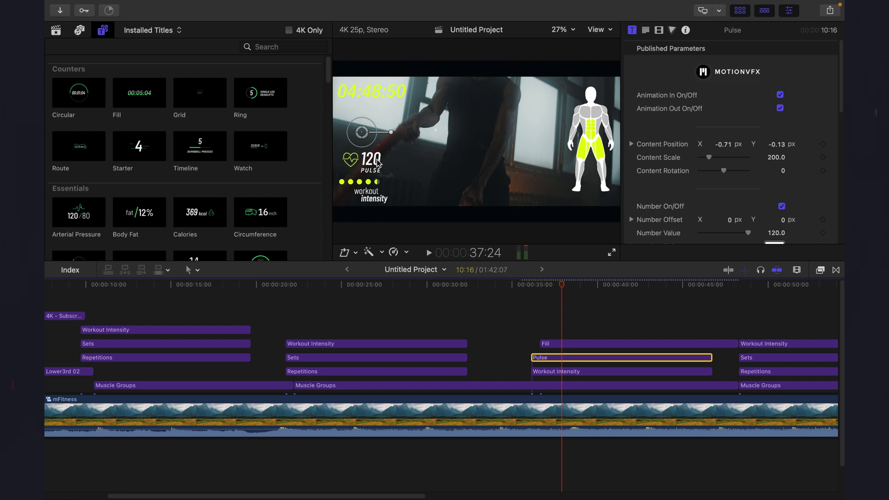
{"action": "left_click", "coordinate": [656, 317]}
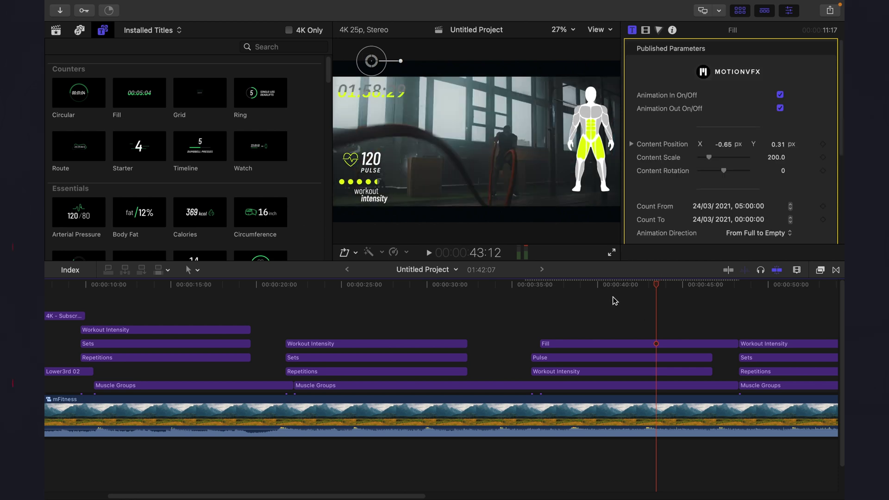
{"action": "scroll", "coordinate": [600, 314], "scroll_direction": "right", "scroll_amount": 5}
{"action": "scroll", "coordinate": [599, 315], "scroll_direction": "right", "scroll_amount": 1}
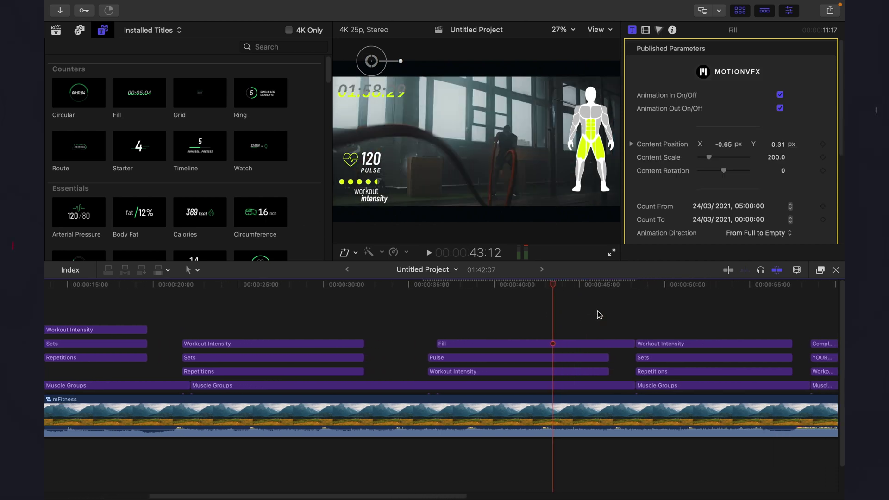
Step: Move the playhead to 53:05 and look through the Workout Intensity title's position, text and font settings
{"action": "scroll", "coordinate": [599, 314], "scroll_direction": "right", "scroll_amount": 4}
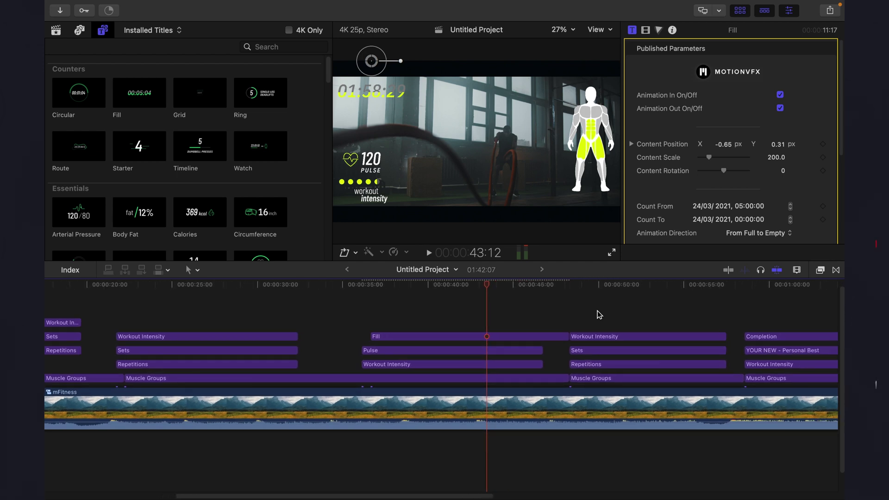
{"action": "scroll", "coordinate": [620, 319], "scroll_direction": "right", "scroll_amount": 2}
{"action": "left_click", "coordinate": [620, 319]}
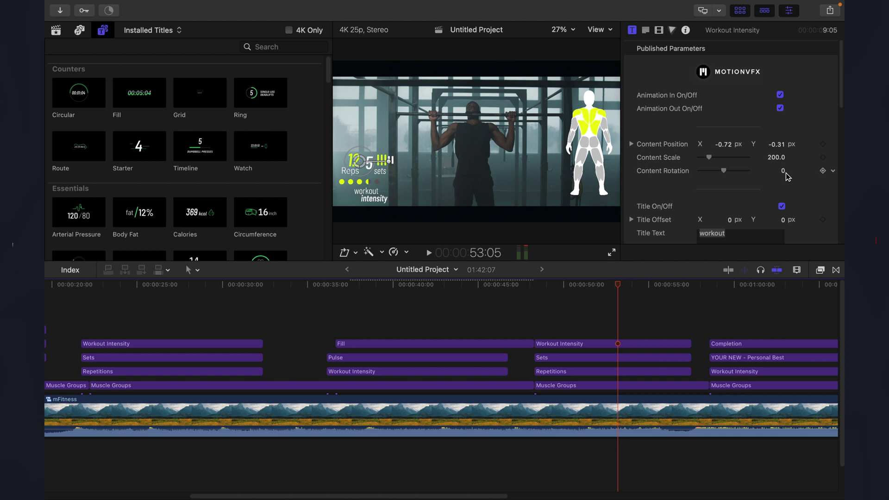
{"action": "scroll", "coordinate": [786, 176], "scroll_direction": "down", "scroll_amount": 3}
{"action": "scroll", "coordinate": [784, 172], "scroll_direction": "down", "scroll_amount": 5}
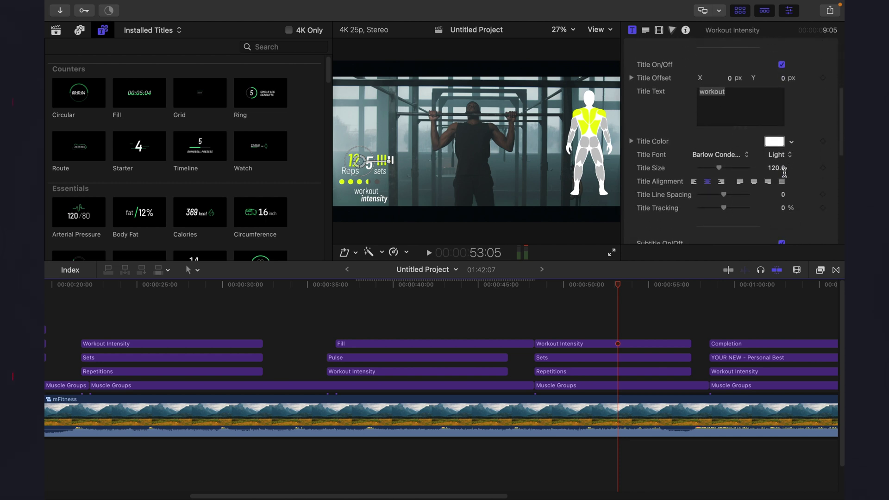
{"action": "scroll", "coordinate": [784, 172], "scroll_direction": "up", "scroll_amount": 5}
{"action": "scroll", "coordinate": [784, 172], "scroll_direction": "up", "scroll_amount": 1}
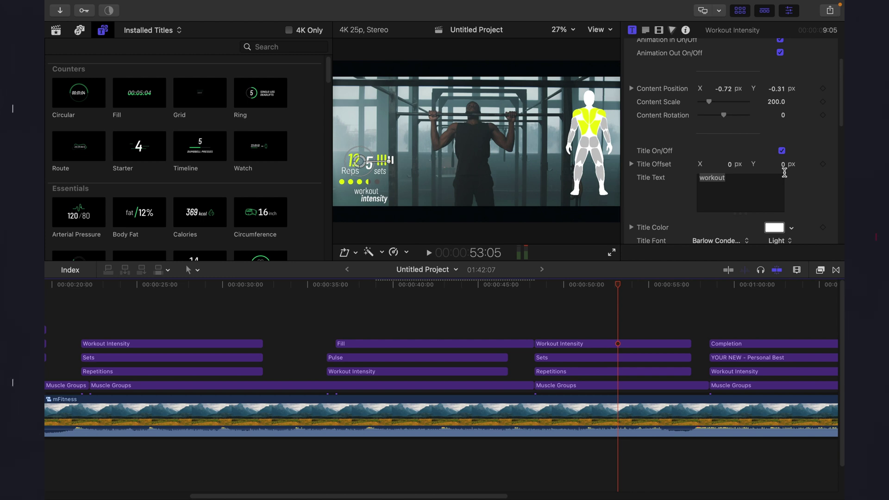
Step: Select the Muscle Groups title at 53:05 and check its Silhouette View and Silhouette Type options without changing them
{"action": "key", "text": "super+Down"}
{"action": "key", "text": "super+Down"}
{"action": "key", "text": "super+Down"}
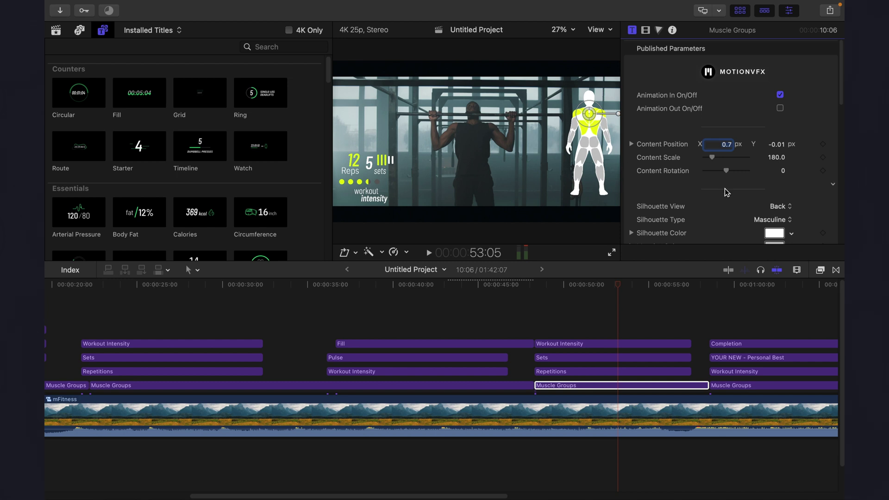
{"action": "left_click", "coordinate": [788, 212]}
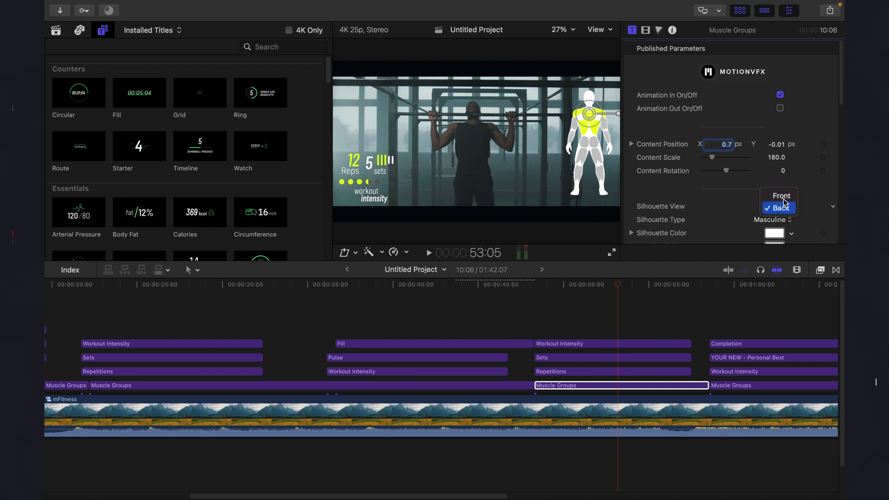
{"action": "left_click", "coordinate": [729, 218]}
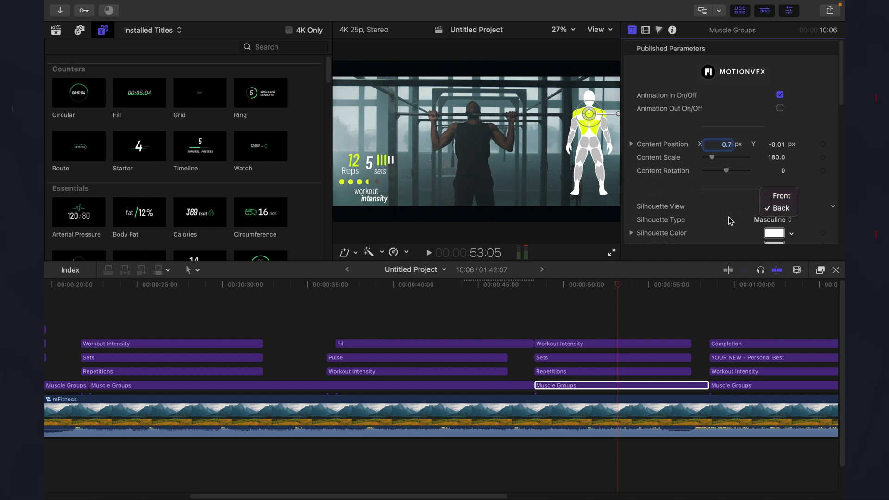
{"action": "left_click", "coordinate": [791, 225]}
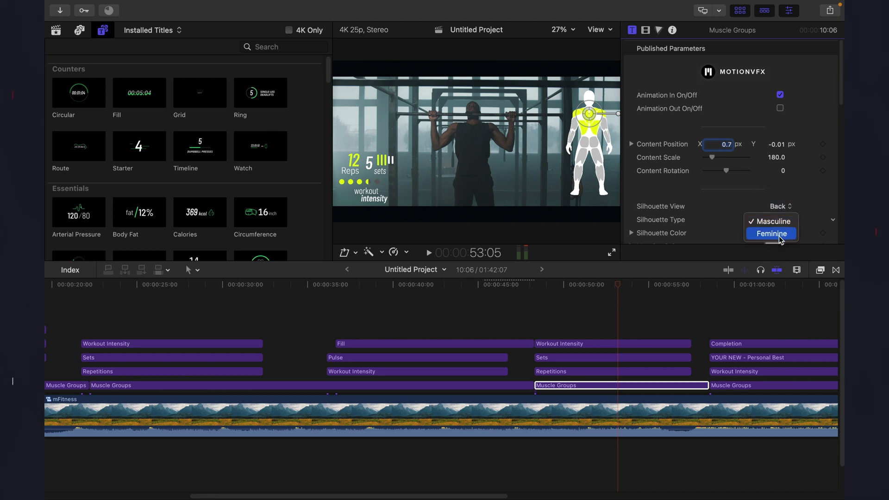
{"action": "left_click", "coordinate": [819, 185]}
Step: Look through the selected Muscle Groups title's silhouette and individual muscle color controls, and deselect the title
{"action": "scroll", "coordinate": [809, 196], "scroll_direction": "down", "scroll_amount": 10}
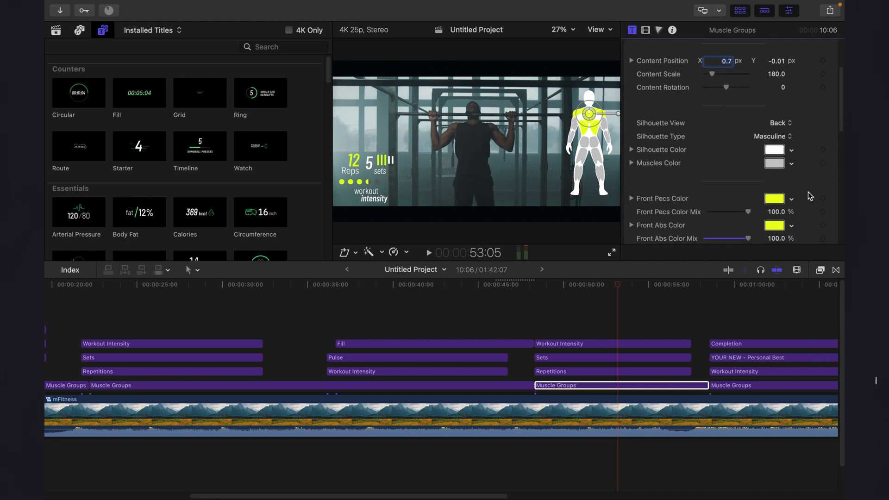
{"action": "scroll", "coordinate": [810, 196], "scroll_direction": "down", "scroll_amount": 1}
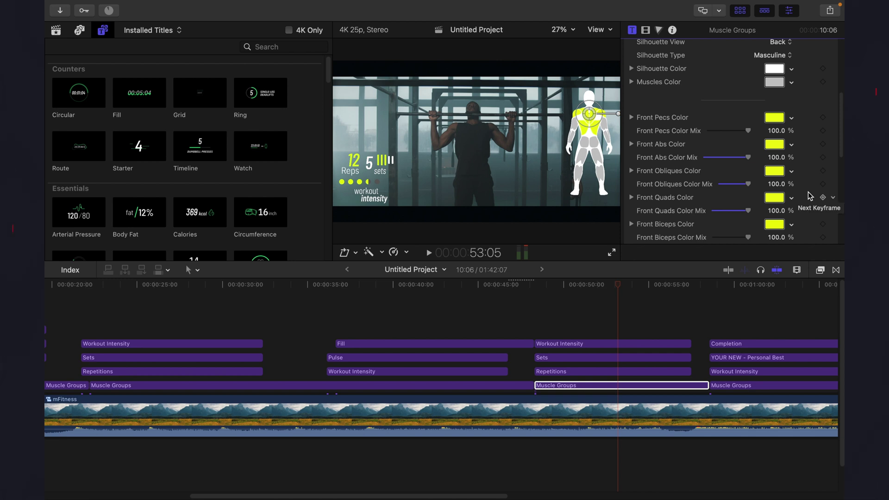
{"action": "scroll", "coordinate": [810, 196], "scroll_direction": "down", "scroll_amount": 12}
{"action": "scroll", "coordinate": [809, 197], "scroll_direction": "up", "scroll_amount": 15}
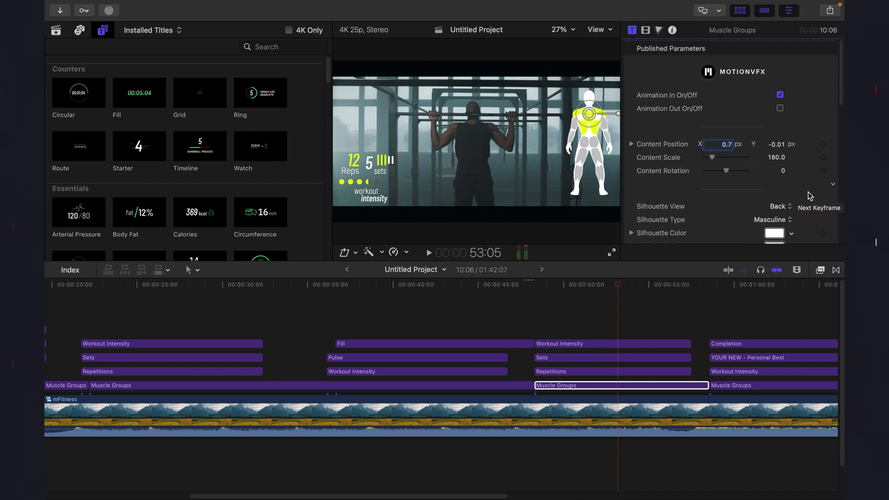
{"action": "left_click", "coordinate": [739, 320]}
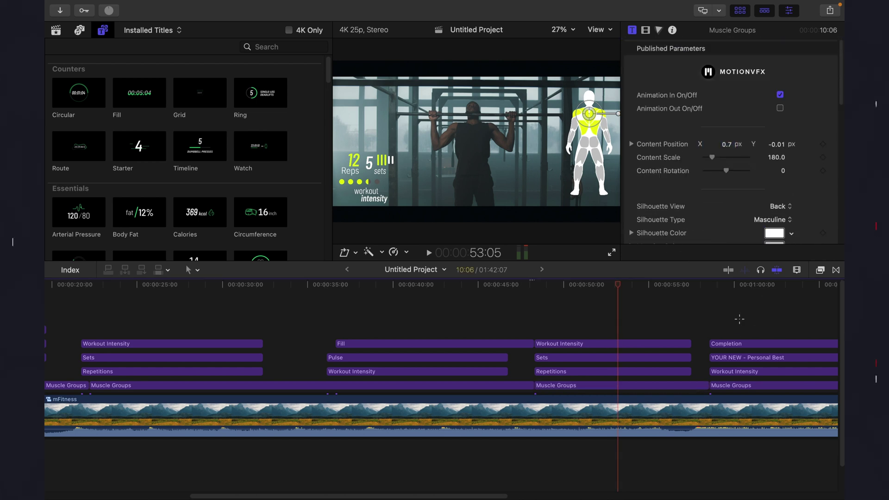
Step: Inspect the Completion and Personal Best titles at 1:00:07 and the Body Fat and Shoe titles at 1:11:10 and 1:13:21
{"action": "scroll", "coordinate": [739, 319], "scroll_direction": "right", "scroll_amount": 10}
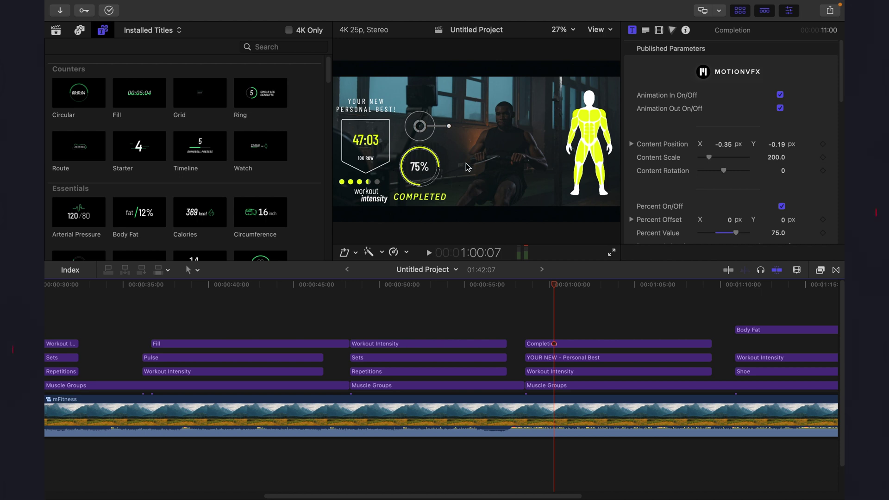
{"action": "left_click", "coordinate": [744, 309]}
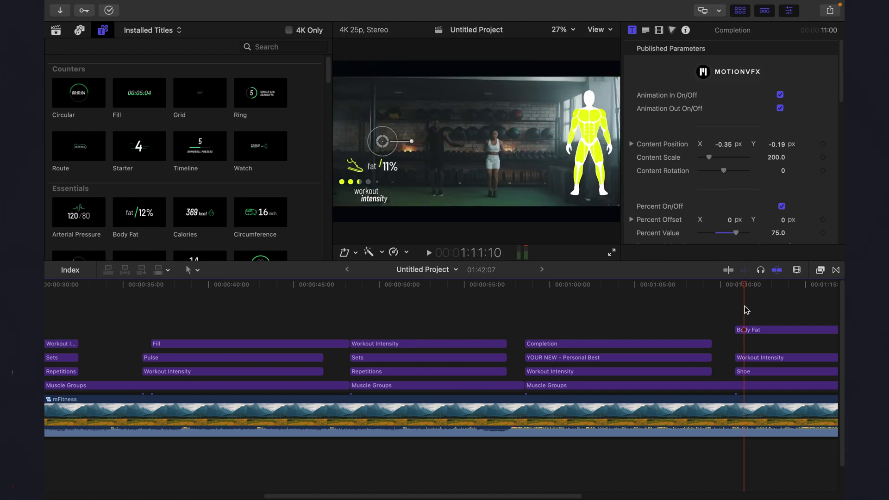
{"action": "scroll", "coordinate": [746, 309], "scroll_direction": "right", "scroll_amount": 5}
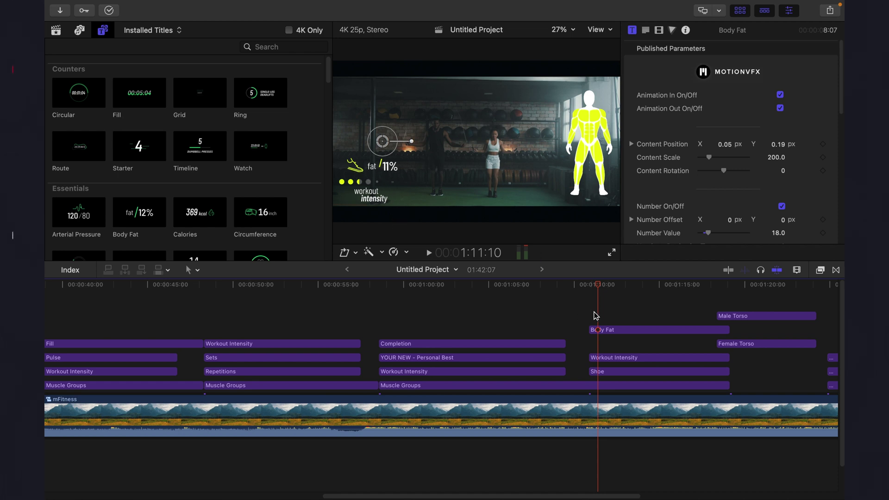
{"action": "left_click", "coordinate": [639, 314]}
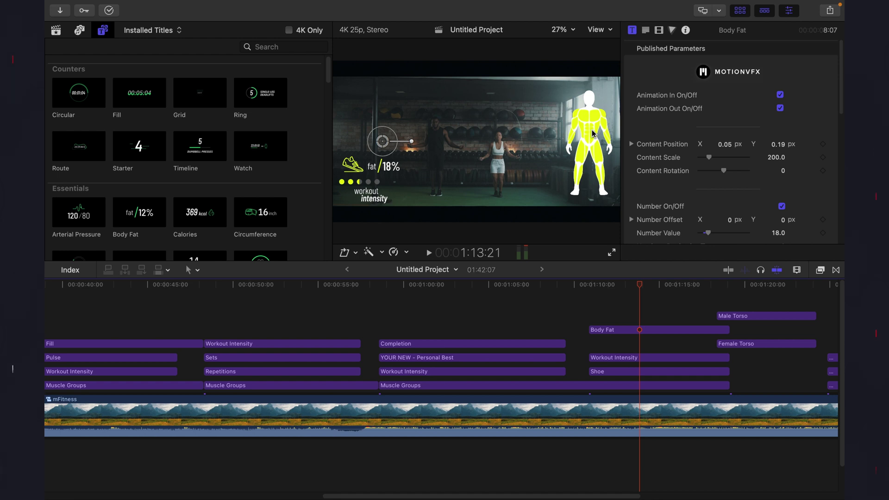
Step: View the Male Torso and Female Torso titles at 1:20:04 and 1:23:20
{"action": "scroll", "coordinate": [703, 307], "scroll_direction": "right", "scroll_amount": 2}
{"action": "left_click", "coordinate": [703, 306]}
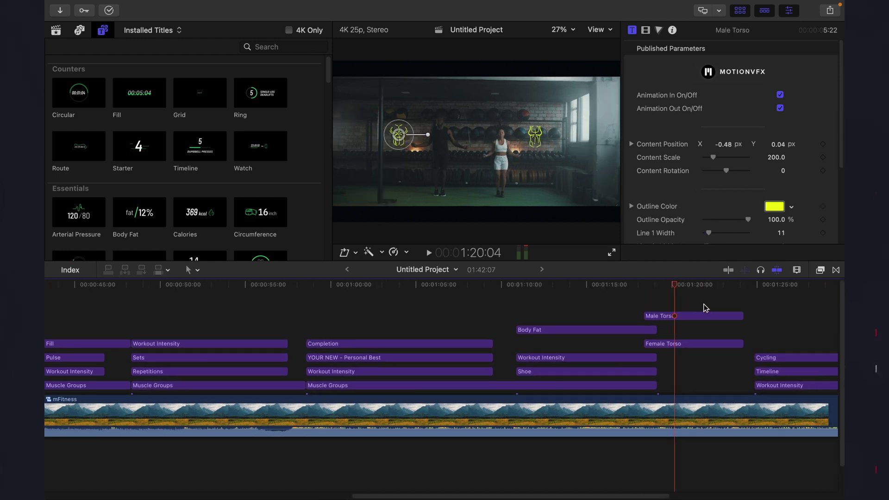
{"action": "scroll", "coordinate": [704, 306], "scroll_direction": "right", "scroll_amount": 3}
{"action": "scroll", "coordinate": [703, 306], "scroll_direction": "right", "scroll_amount": 2}
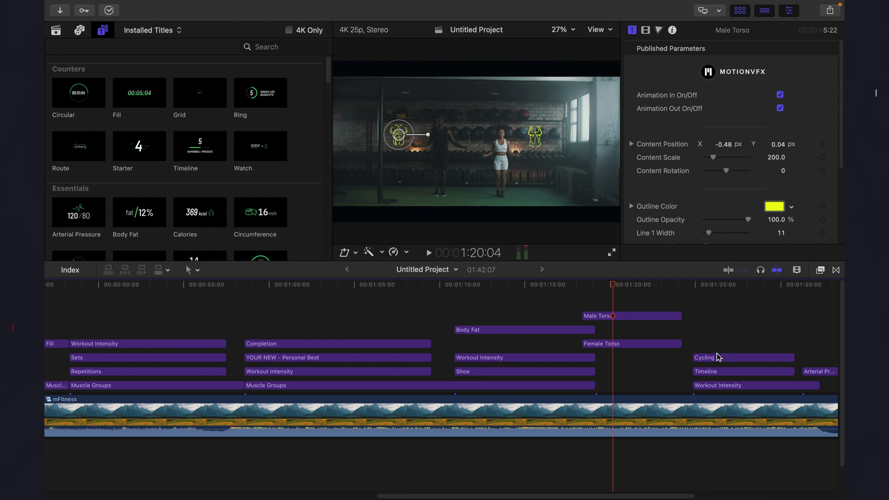
{"action": "left_click", "coordinate": [675, 295]}
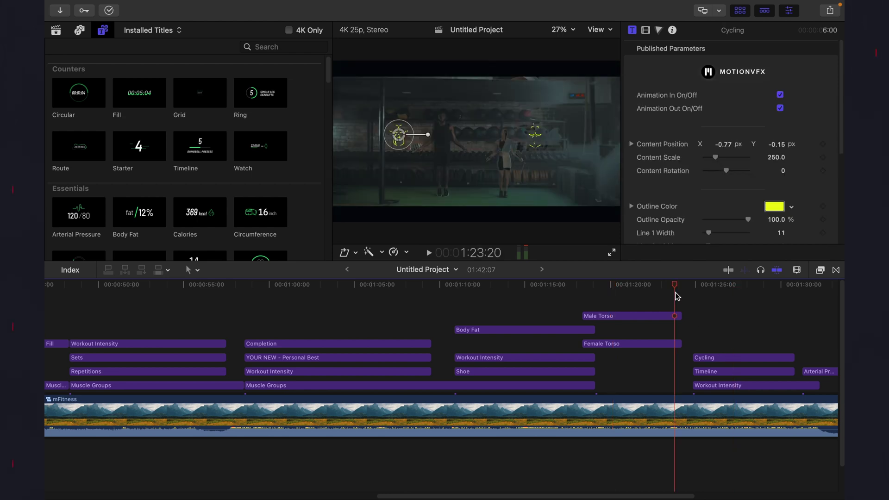
Step: Check the Cycling and Timeline titles at 1:27:08 and 1:29:23, and play the project from the start of the Cycling title
{"action": "scroll", "coordinate": [675, 293], "scroll_direction": "right", "scroll_amount": 5}
{"action": "left_click", "coordinate": [630, 310]}
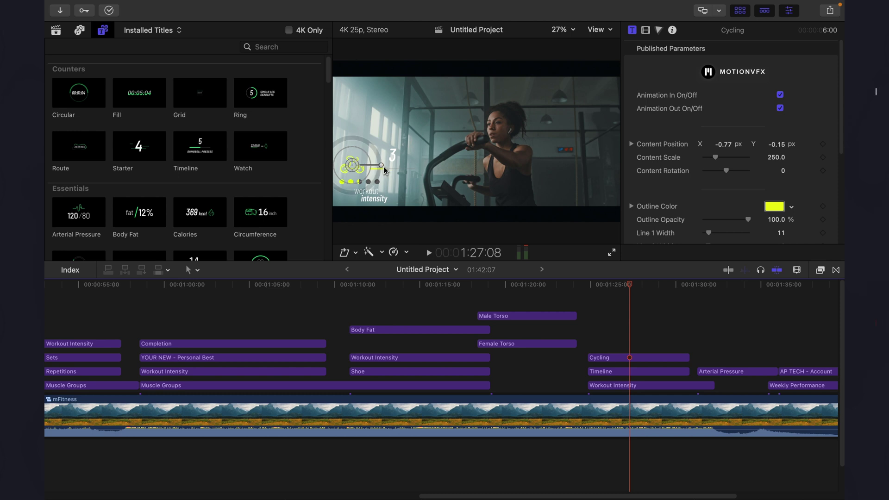
{"action": "left_click", "coordinate": [672, 334]}
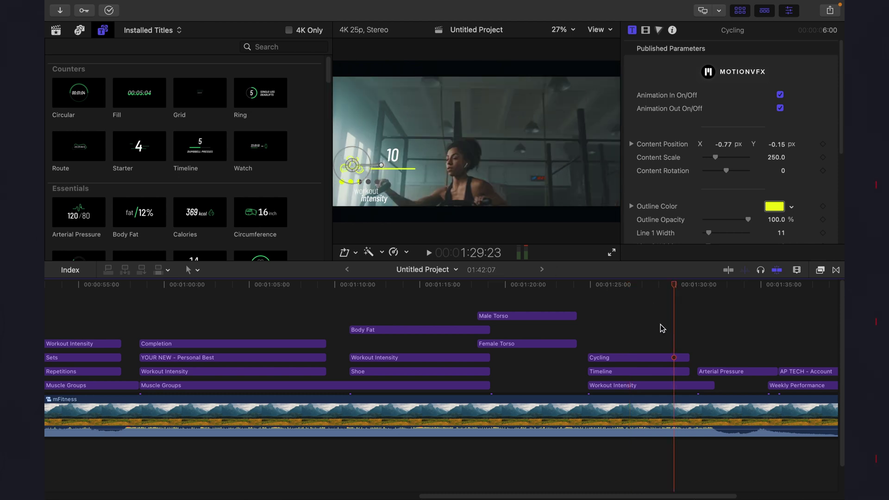
{"action": "left_click", "coordinate": [595, 324]}
{"action": "key", "text": "space"}
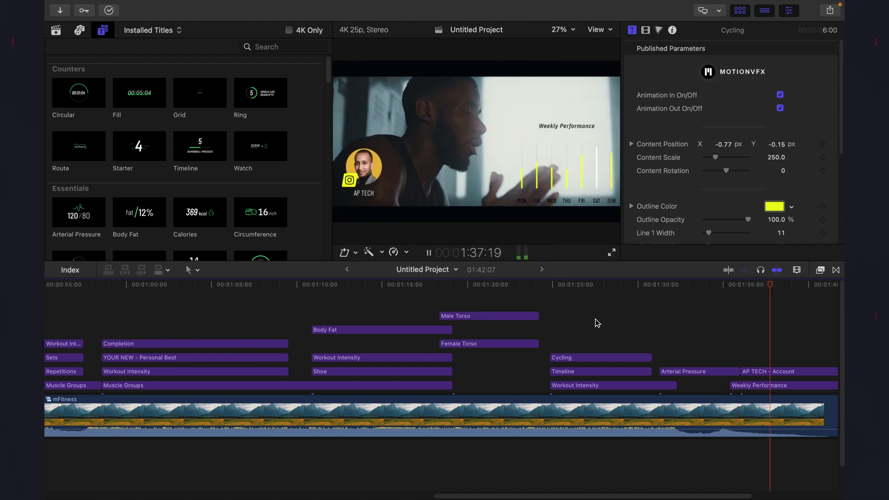
Step: Inspect the closing Account, Weekly Performance and Arterial Pressure titles at 1:40:08, 1:34:00 and 1:37:22
{"action": "key", "text": "End"}
{"action": "left_click", "coordinate": [600, 330]}
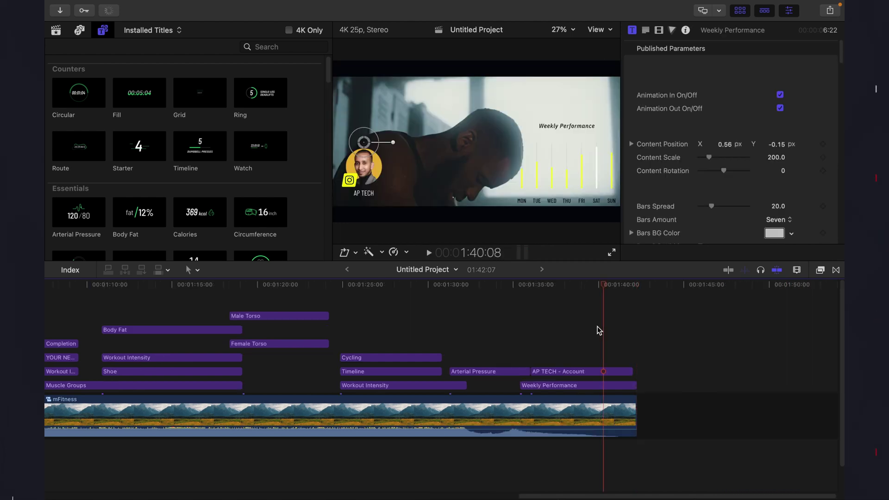
{"action": "left_click", "coordinate": [566, 204]}
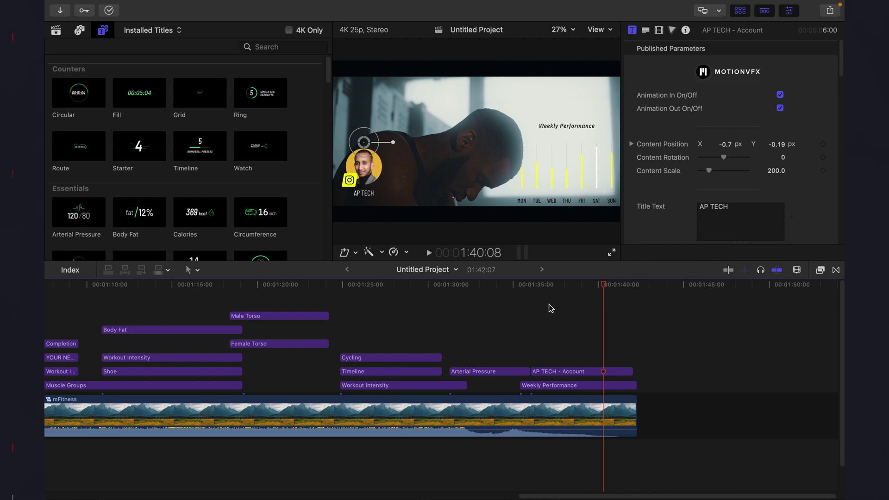
{"action": "left_click", "coordinate": [496, 336]}
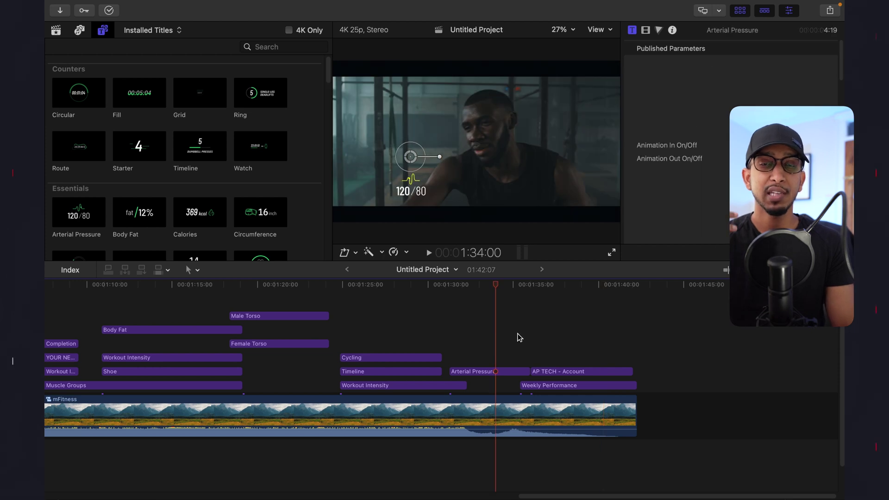
{"action": "left_click", "coordinate": [563, 353]}
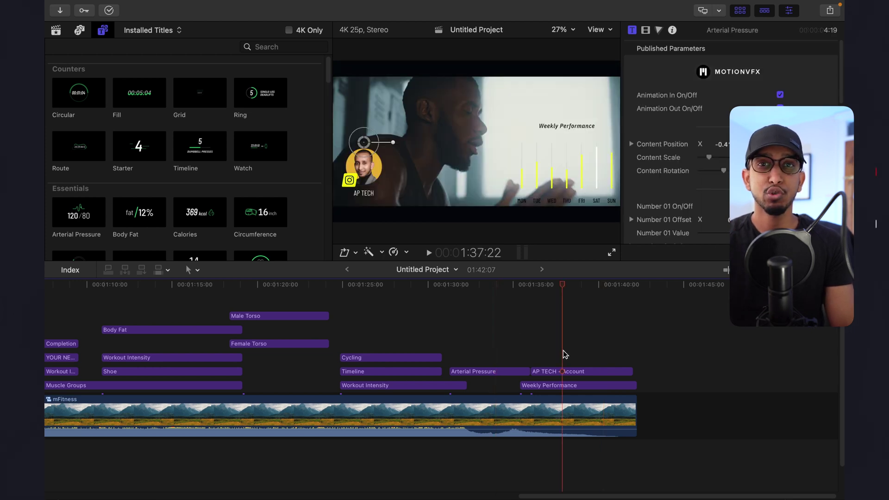